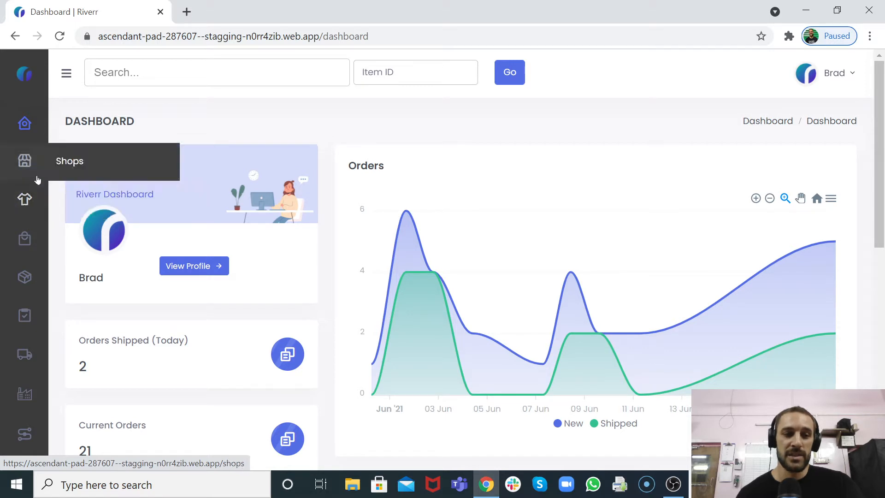
Step: Go to the shops page and review the account types available for adding a shop, without adding one
{"action": "left_click", "coordinate": [38, 174]}
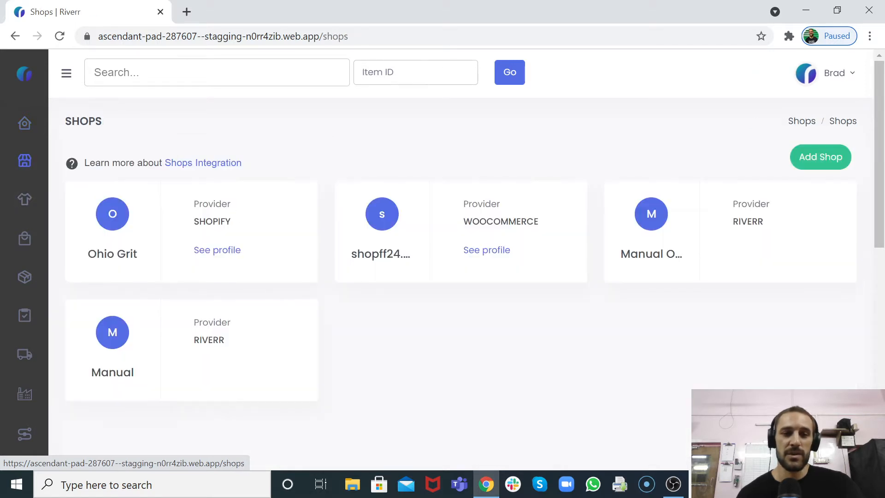
{"action": "left_click", "coordinate": [815, 163]}
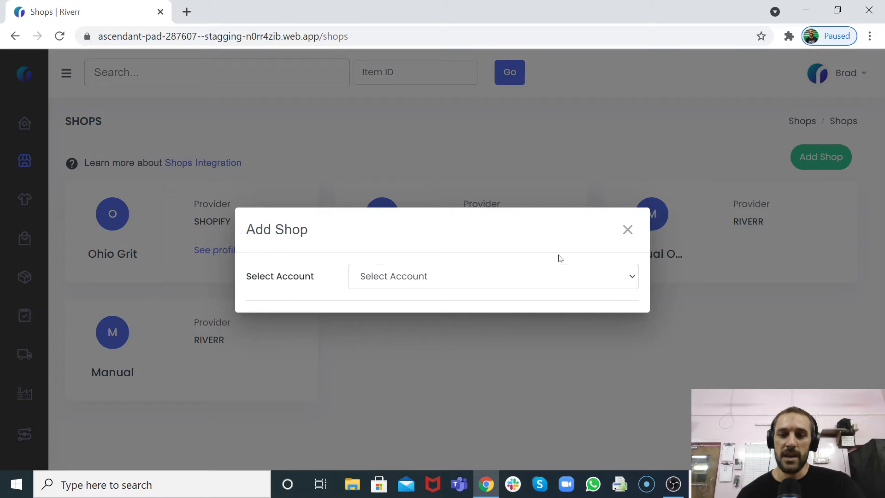
{"action": "left_click", "coordinate": [527, 272]}
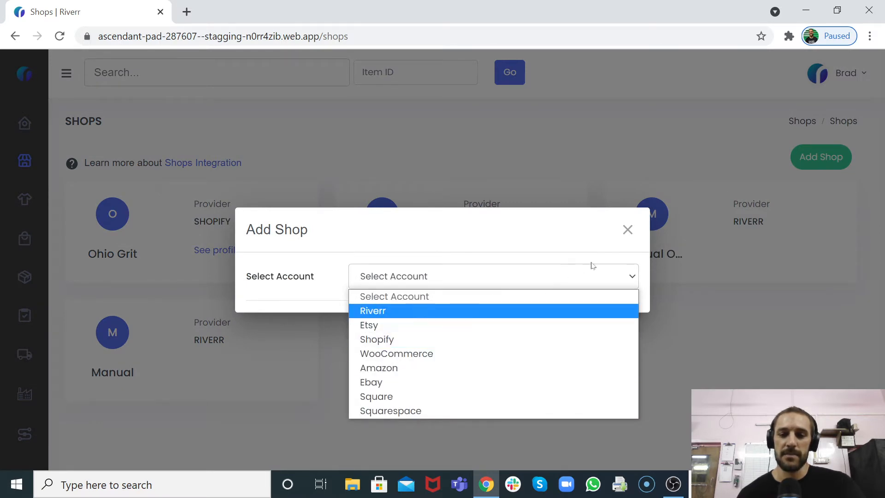
{"action": "left_click", "coordinate": [628, 230]}
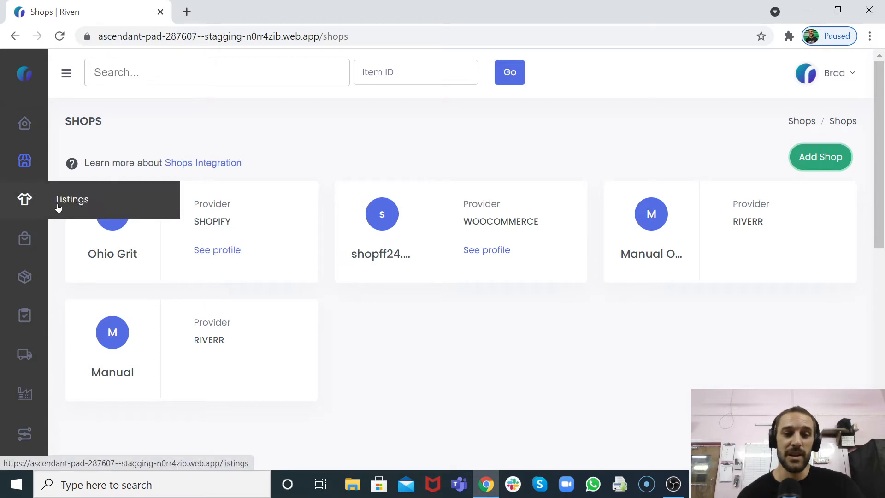
Step: Go to the listings page and look through the existing listings and their fulfilment settings
{"action": "left_click", "coordinate": [58, 205]}
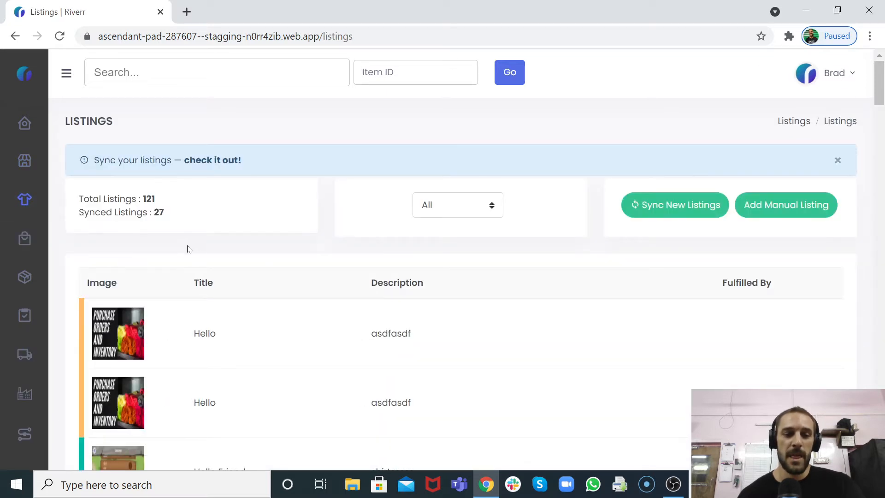
{"action": "scroll", "coordinate": [182, 408], "scroll_direction": "down", "scroll_amount": 7}
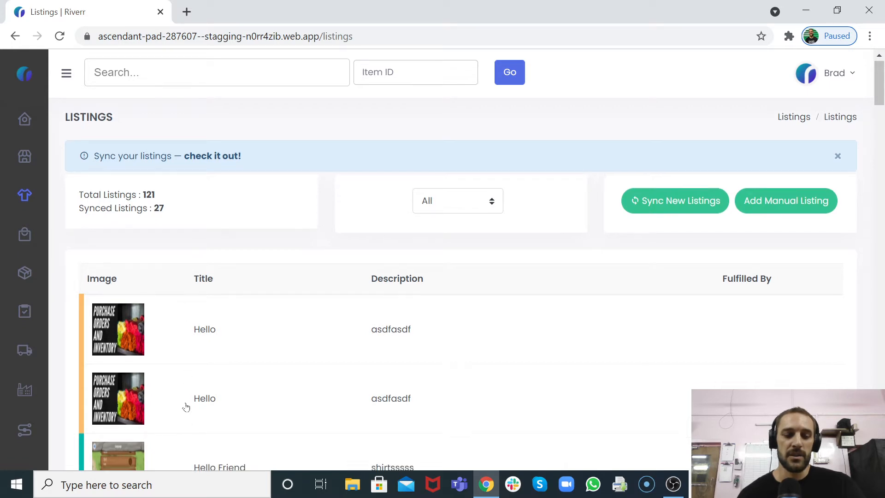
{"action": "scroll", "coordinate": [182, 405], "scroll_direction": "up", "scroll_amount": 3}
{"action": "scroll", "coordinate": [184, 405], "scroll_direction": "up", "scroll_amount": 4}
{"action": "scroll", "coordinate": [183, 403], "scroll_direction": "down", "scroll_amount": 3}
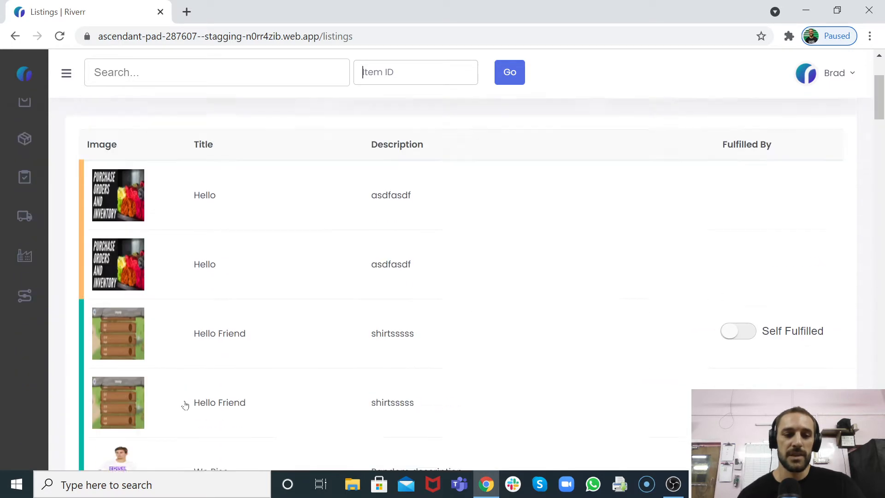
{"action": "scroll", "coordinate": [185, 401], "scroll_direction": "up", "scroll_amount": 2}
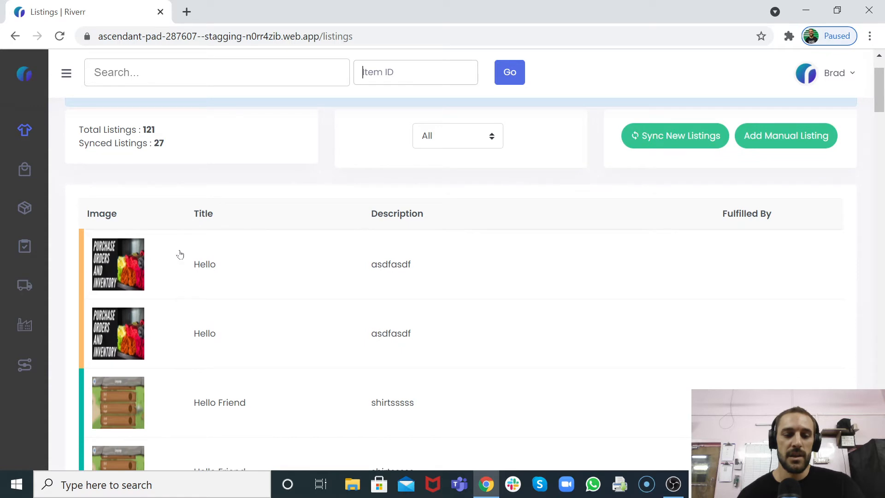
{"action": "scroll", "coordinate": [182, 246], "scroll_direction": "up", "scroll_amount": 2}
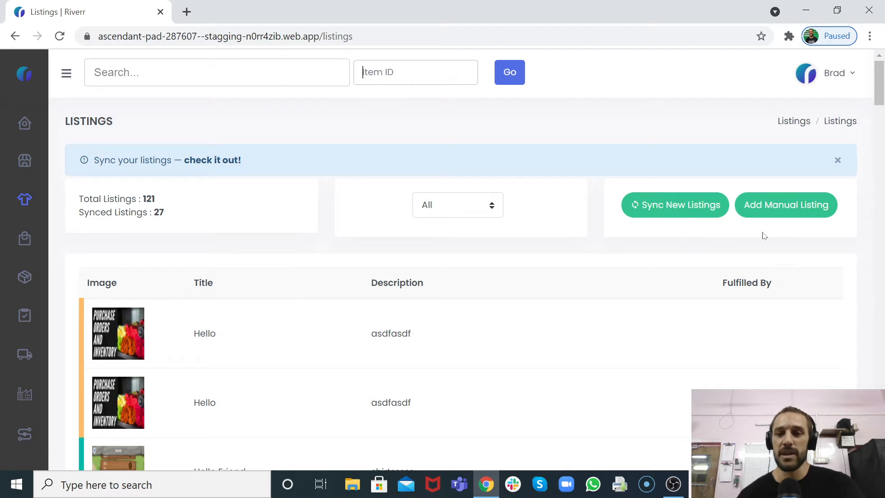
Step: Start a new manual listing and look over its form
{"action": "left_click", "coordinate": [801, 210]}
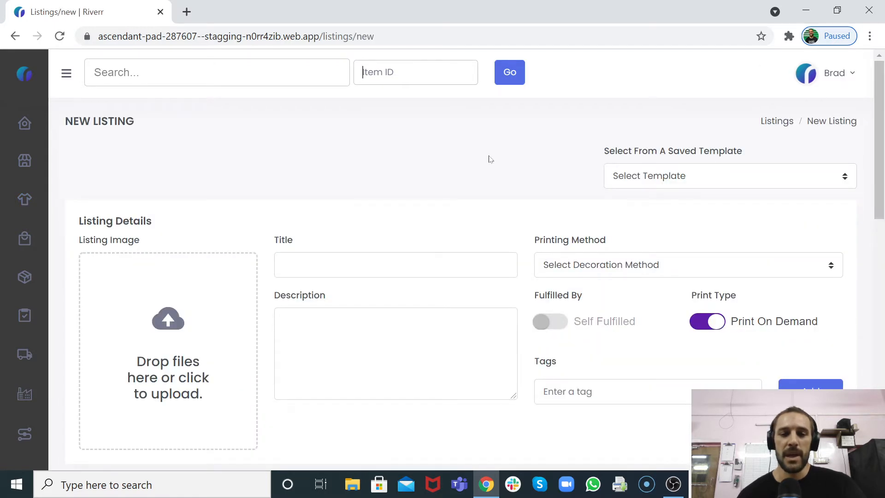
{"action": "scroll", "coordinate": [491, 159], "scroll_direction": "down", "scroll_amount": 1}
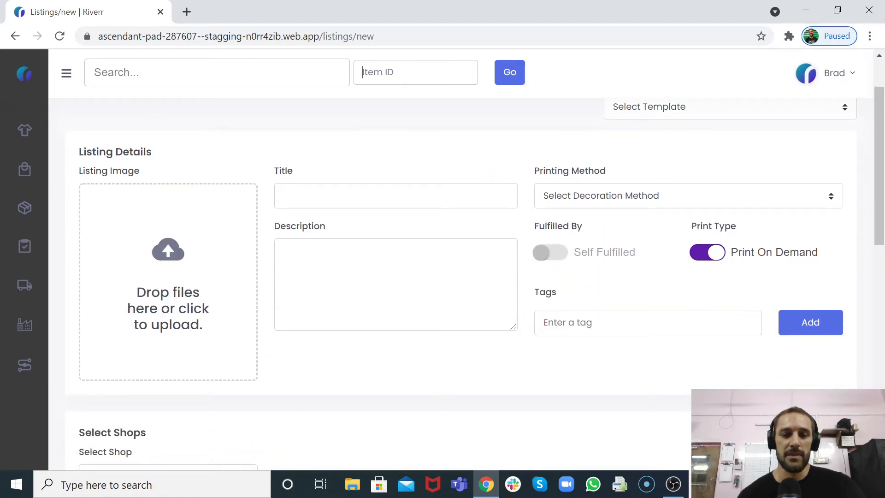
{"action": "scroll", "coordinate": [327, 300], "scroll_direction": "down", "scroll_amount": 5}
{"action": "scroll", "coordinate": [327, 300], "scroll_direction": "up", "scroll_amount": 7}
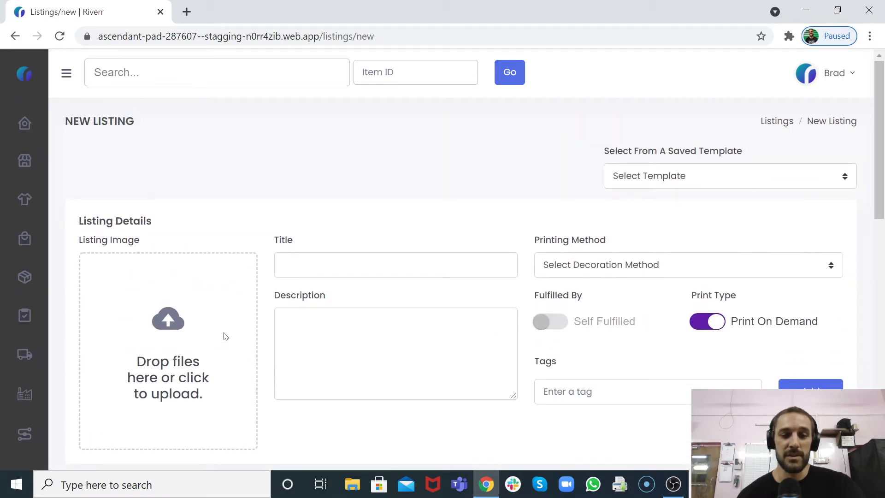
Step: Upload "we rise by lifting others" and "we rise" from the Desktop as the listing images
{"action": "left_click", "coordinate": [173, 344]}
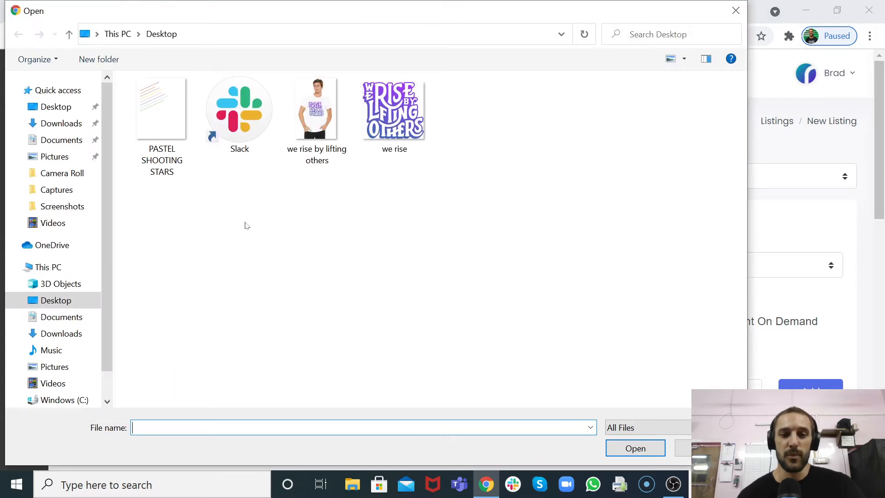
{"action": "left_click", "coordinate": [330, 114]}
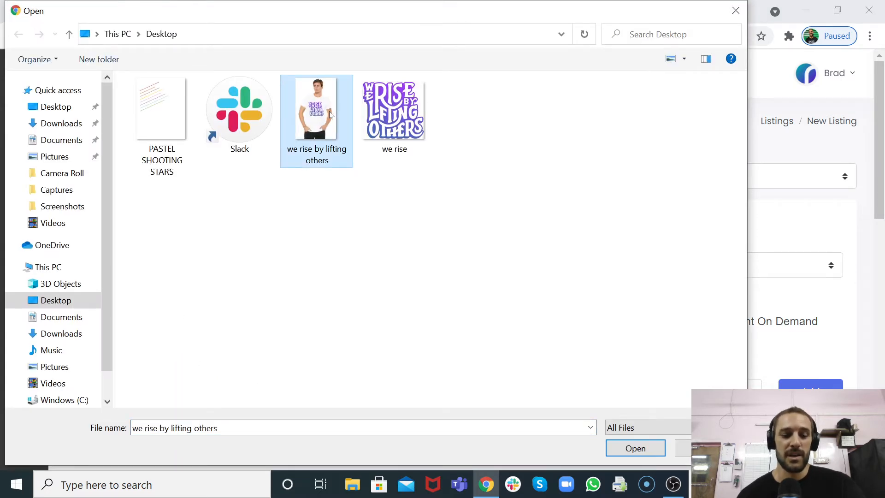
{"action": "left_click", "coordinate": [392, 113], "text": "ctrl"}
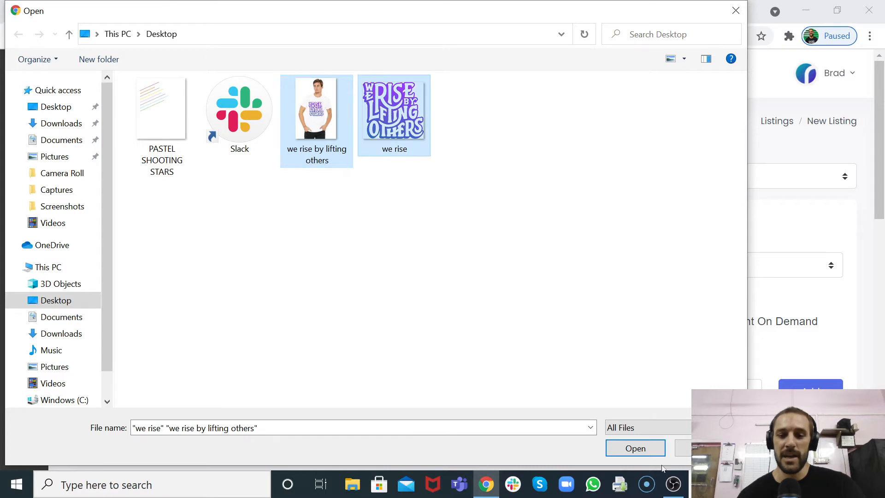
{"action": "left_click", "coordinate": [635, 448]}
{"action": "scroll", "coordinate": [187, 370], "scroll_direction": "down", "scroll_amount": 3}
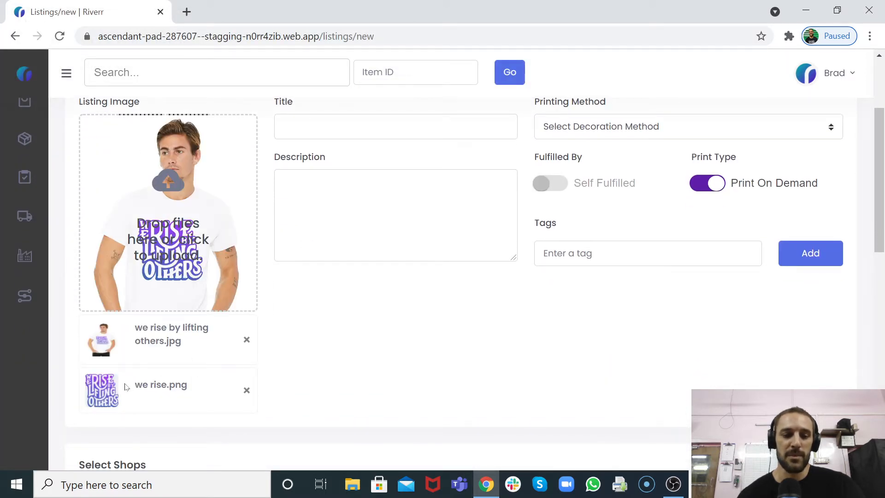
{"action": "scroll", "coordinate": [335, 349], "scroll_direction": "up", "scroll_amount": 2}
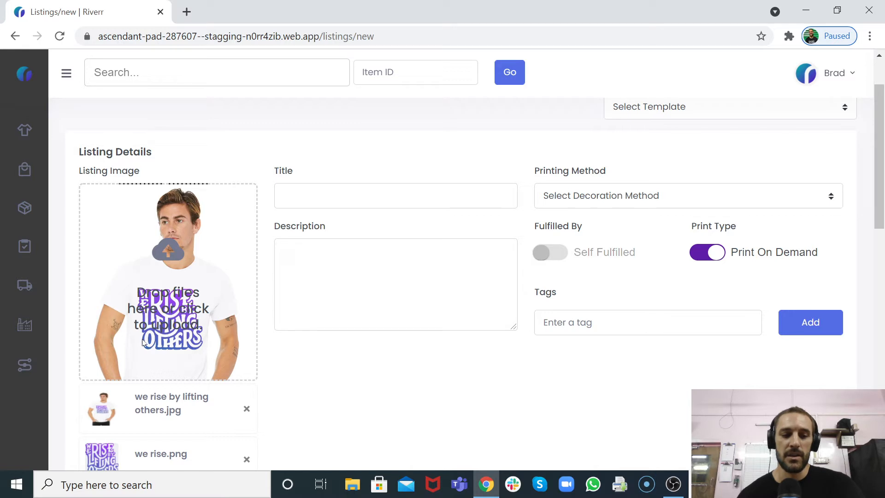
Step: Title the listing "My cool tee" and enter the description "Super cool tee."
{"action": "left_click", "coordinate": [284, 196]}
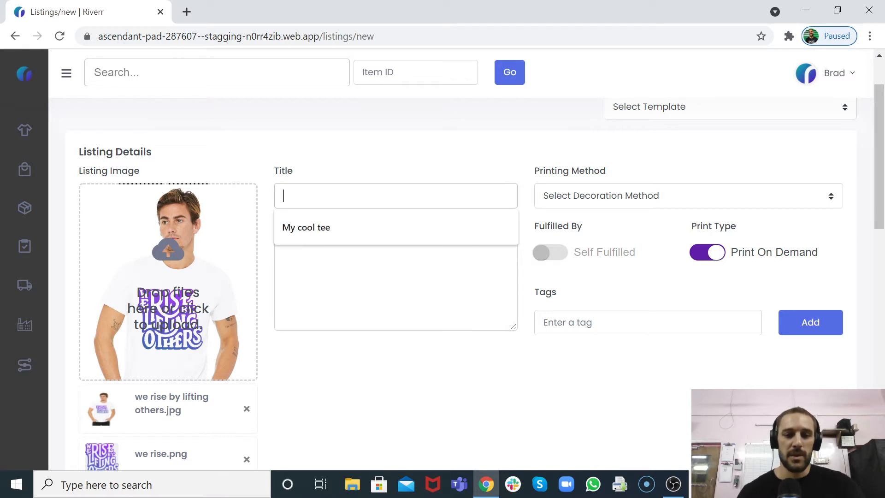
{"action": "left_click", "coordinate": [349, 238]}
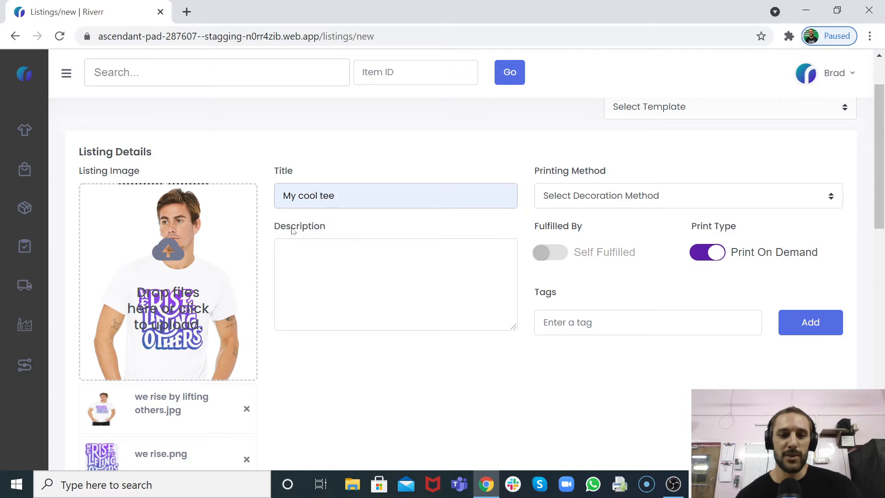
{"action": "key", "text": "Tab"}
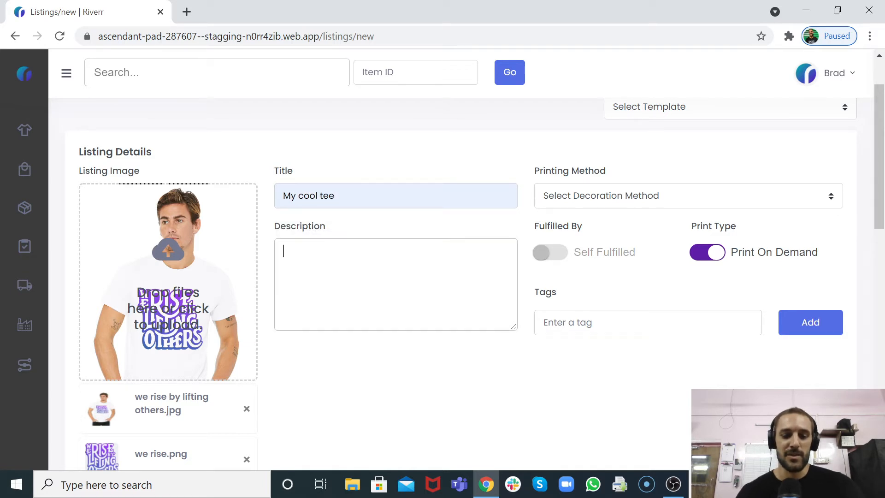
{"action": "type", "text": "Super "}
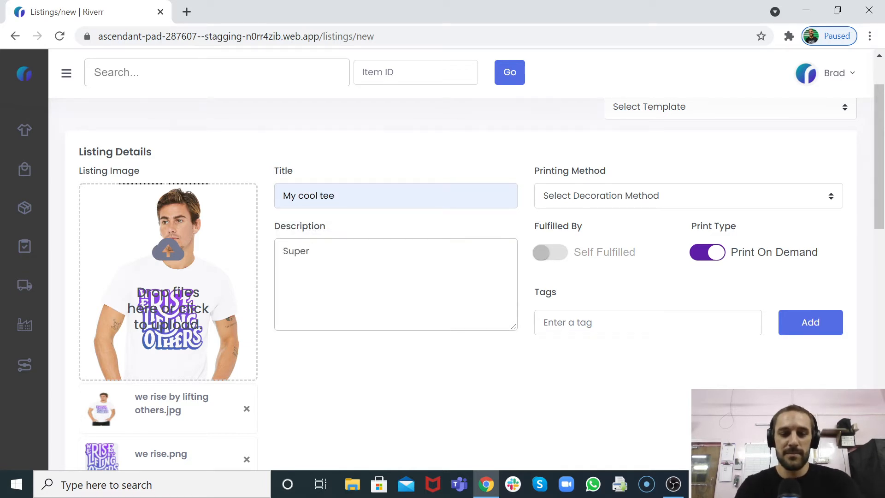
{"action": "type", "text": "cool tee."}
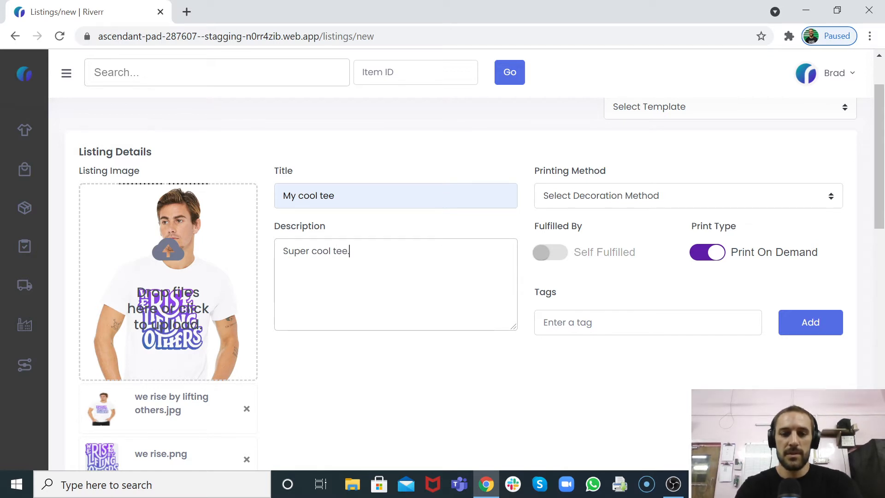
Step: Set the listing's printing method to DTG, try the Customized print type and return it to Print On Demand
{"action": "left_click", "coordinate": [667, 197]}
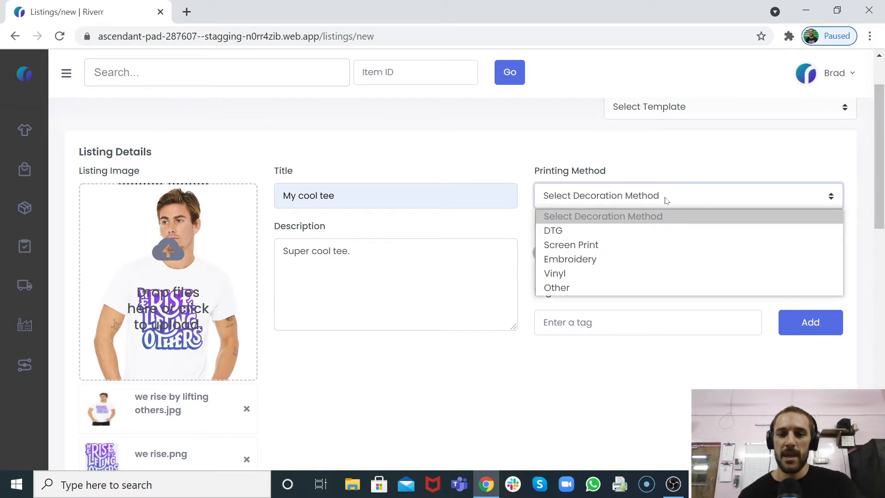
{"action": "left_click", "coordinate": [659, 232]}
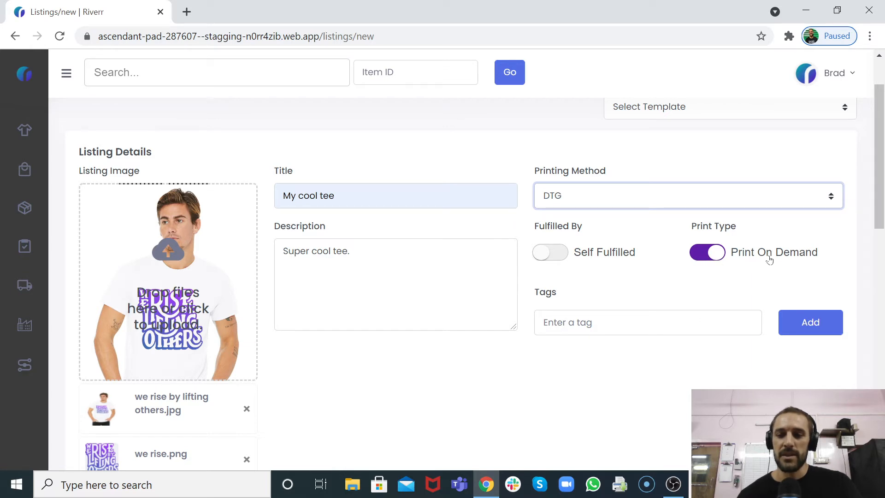
{"action": "left_click", "coordinate": [710, 259]}
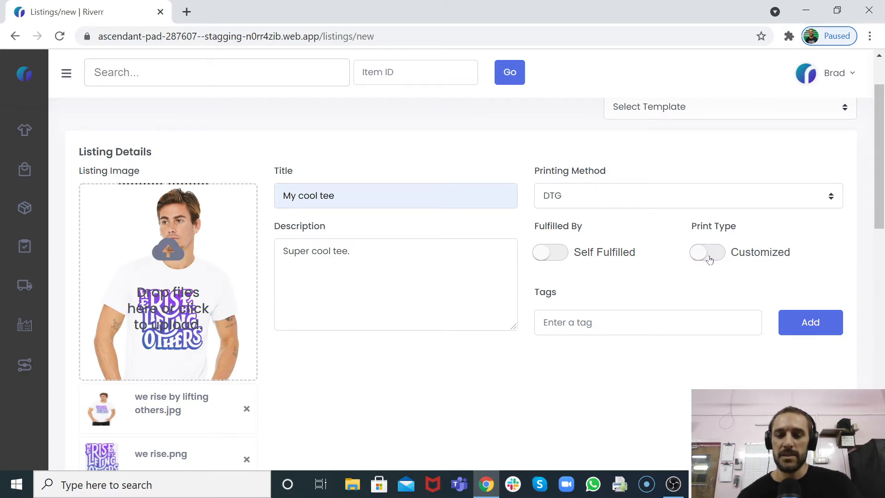
{"action": "left_click", "coordinate": [709, 259]}
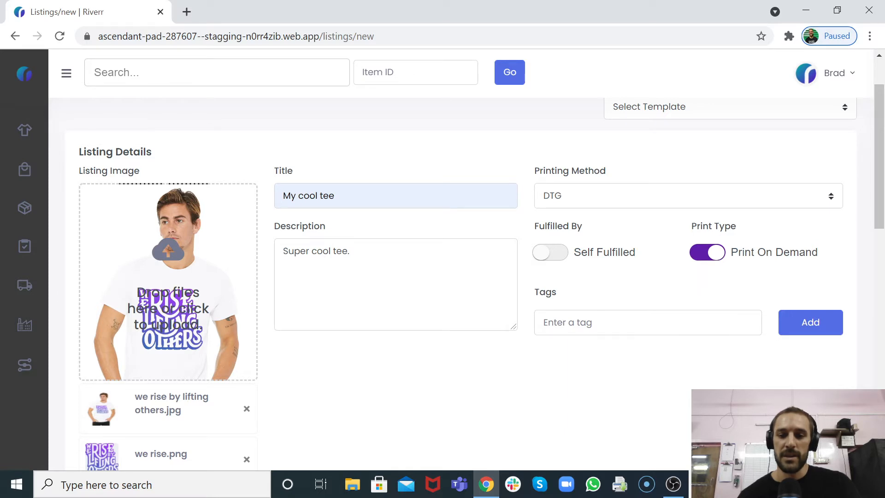
Step: Add the tags "joe", "shirt" and "white" to the listing
{"action": "left_click", "coordinate": [571, 323]}
{"action": "left_click", "coordinate": [552, 353]}
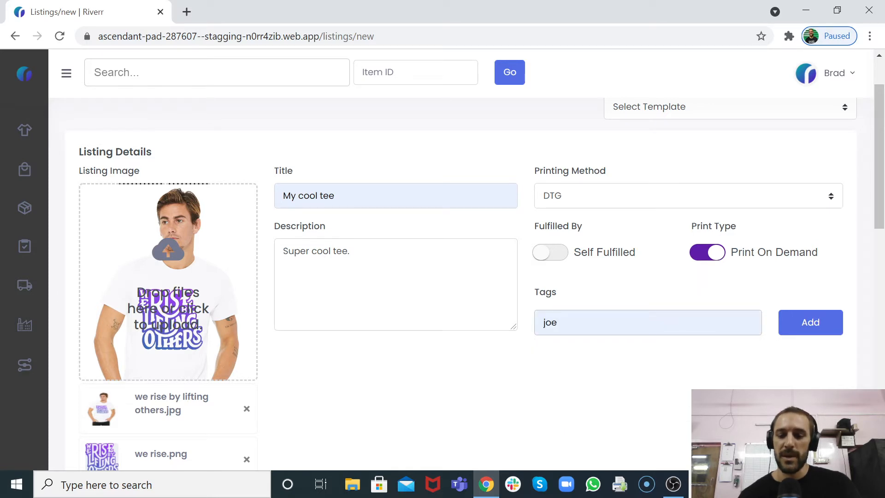
{"action": "key", "text": "Return"}
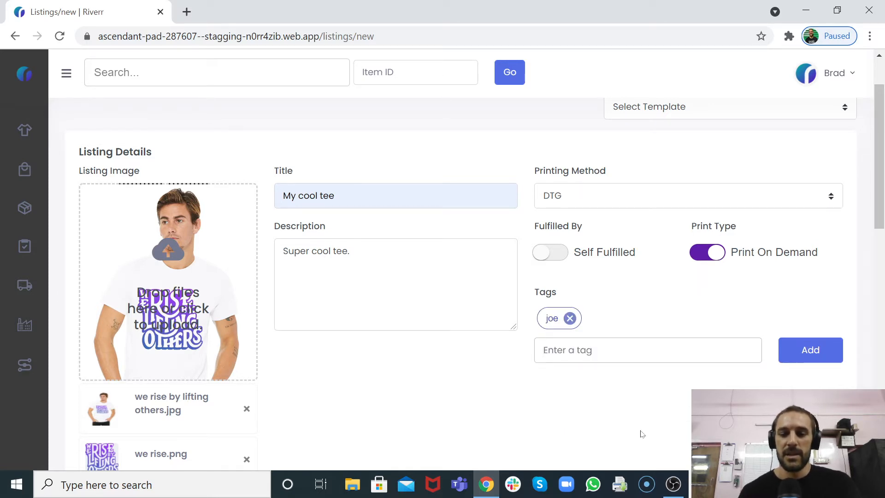
{"action": "type", "text": "shirt"}
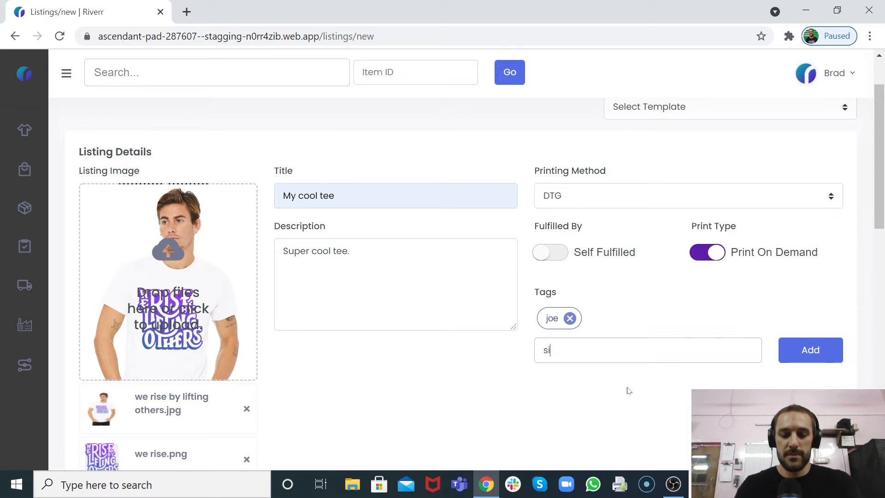
{"action": "key", "text": "Return"}
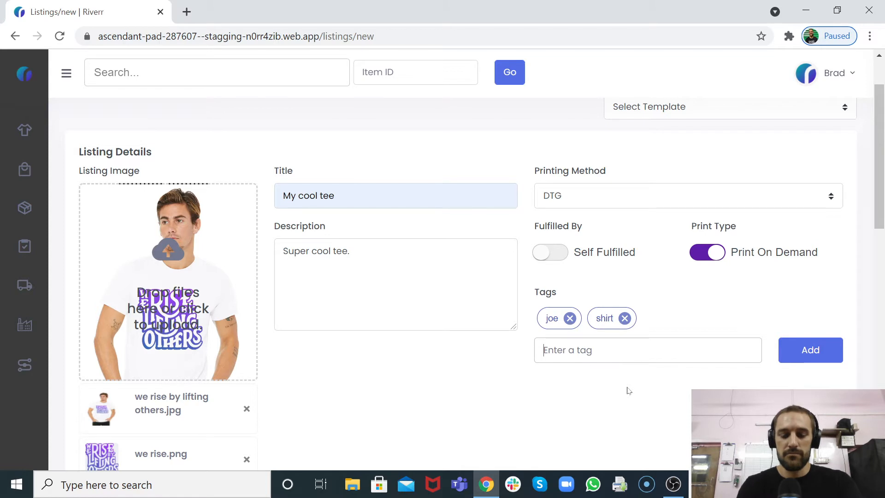
{"action": "type", "text": "white shirt"}
{"action": "key", "text": "BackSpace"}
{"action": "key", "text": "BackSpace"}
{"action": "key", "text": "BackSpace"}
{"action": "key", "text": "BackSpace"}
{"action": "key", "text": "BackSpace"}
{"action": "key", "text": "BackSpace"}
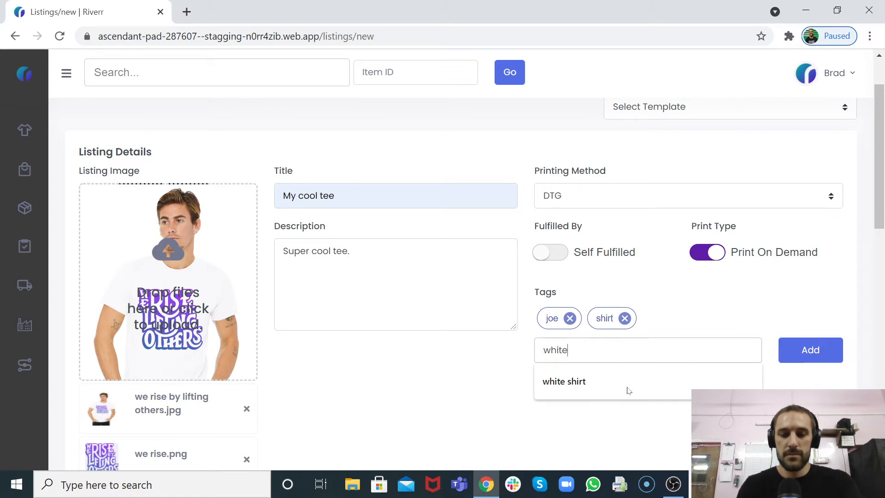
{"action": "key", "text": "Return"}
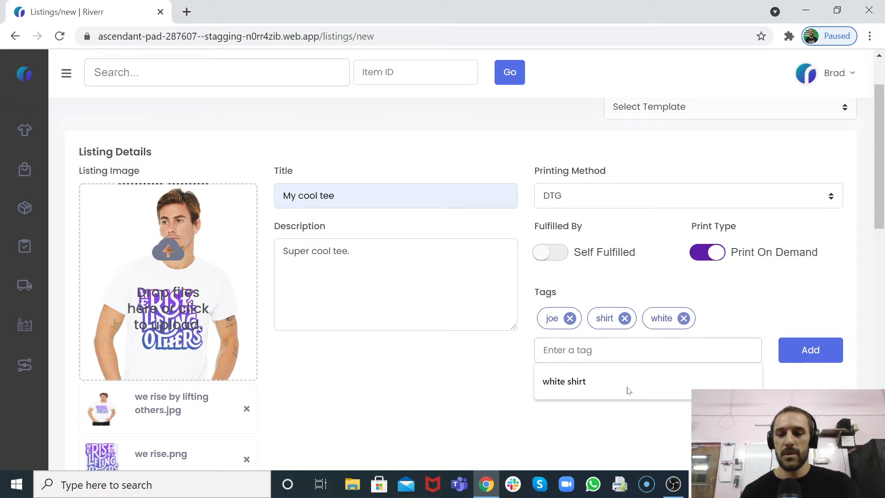
{"action": "left_click", "coordinate": [449, 386]}
Step: Assign the Ohio Grit-SHOPIFY shop to the listing
{"action": "scroll", "coordinate": [399, 357], "scroll_direction": "down", "scroll_amount": 2}
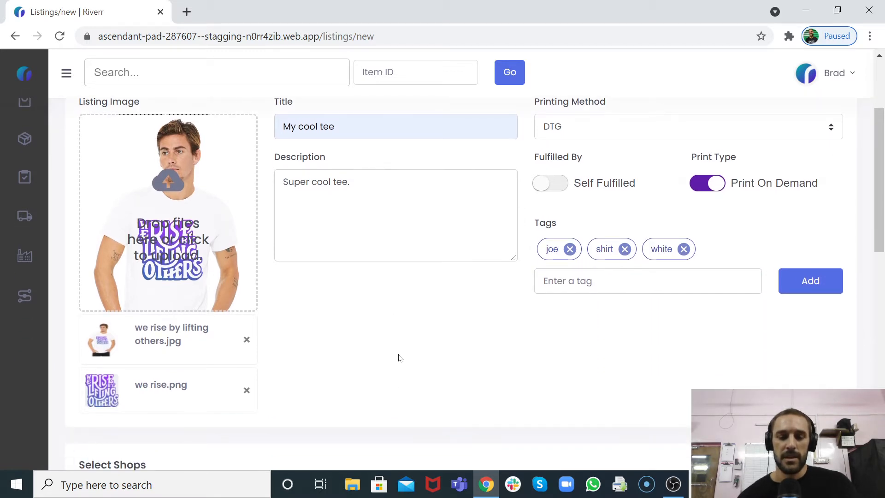
{"action": "scroll", "coordinate": [490, 294], "scroll_direction": "down", "scroll_amount": 4}
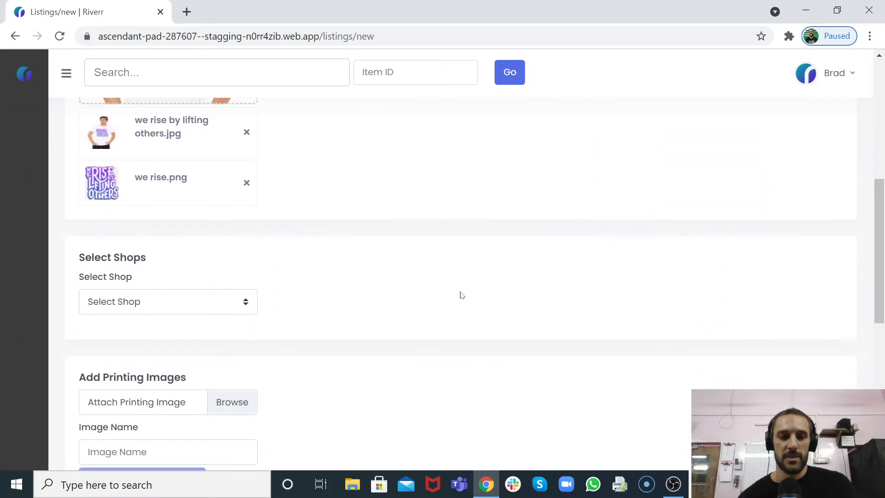
{"action": "left_click", "coordinate": [193, 307]}
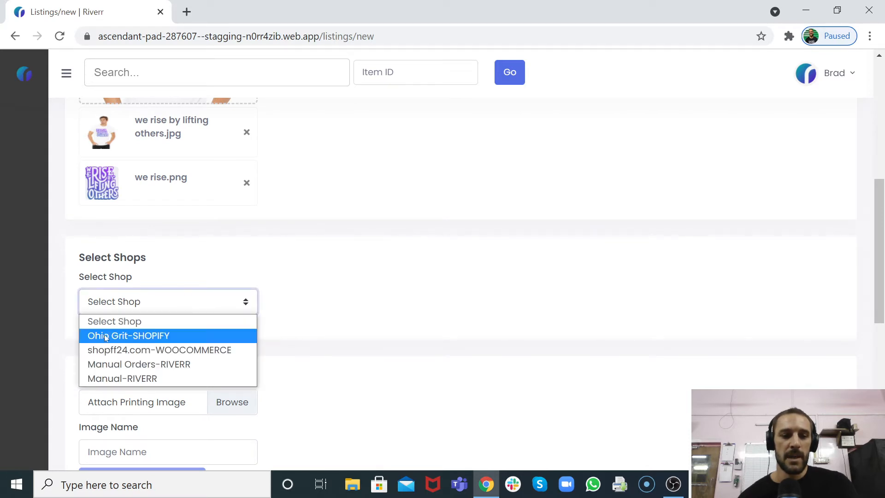
{"action": "left_click", "coordinate": [163, 338]}
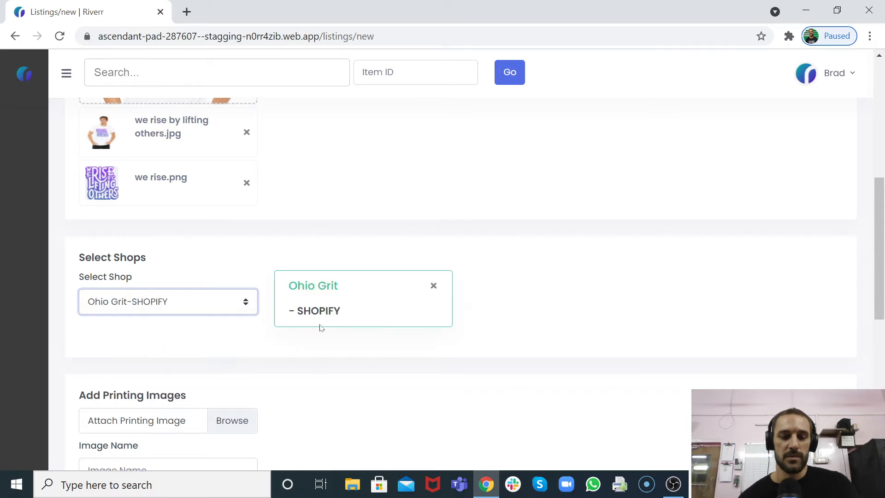
Step: Attach the "we rise" file from the Desktop as a printing image, name it "we rise" and add it to the collection
{"action": "scroll", "coordinate": [189, 328], "scroll_direction": "down", "scroll_amount": 2}
{"action": "scroll", "coordinate": [322, 281], "scroll_direction": "down", "scroll_amount": 2}
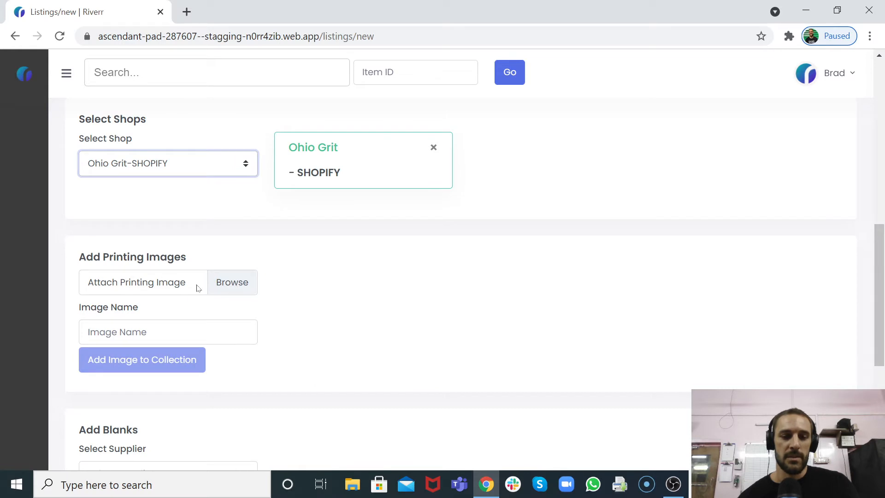
{"action": "left_click", "coordinate": [225, 287]}
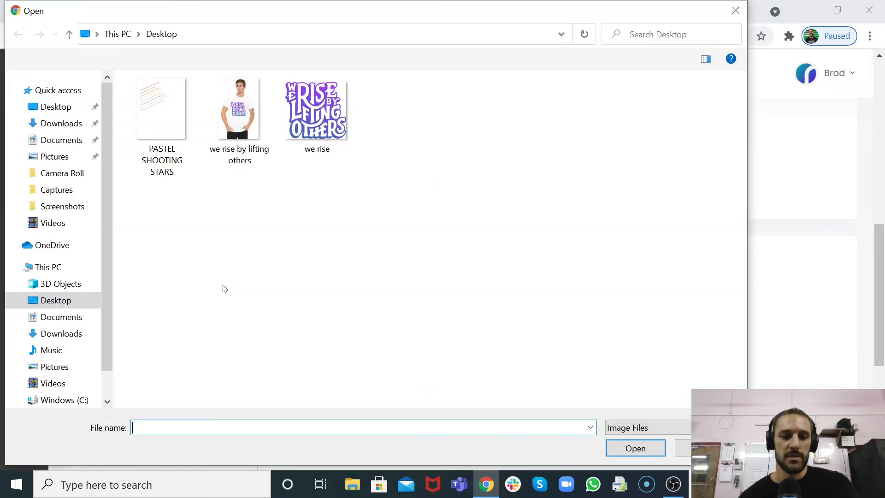
{"action": "left_click", "coordinate": [312, 119]}
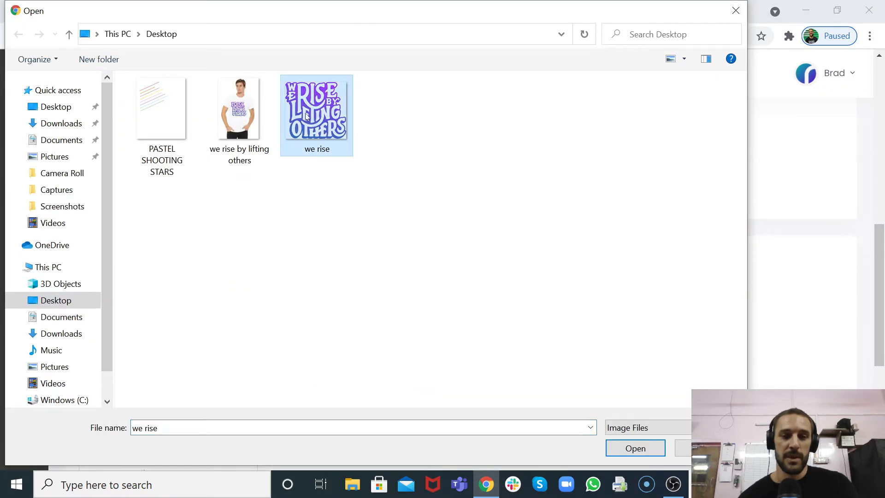
{"action": "left_click", "coordinate": [627, 447]}
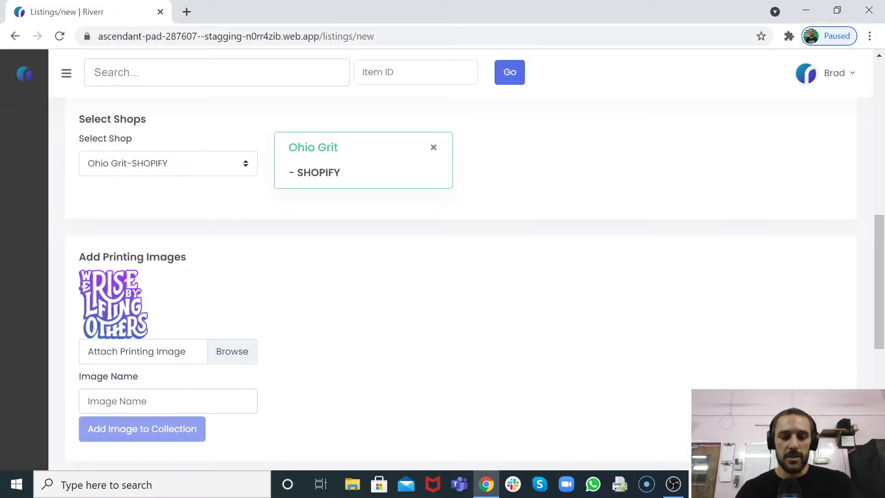
{"action": "type", "text": "we rise"}
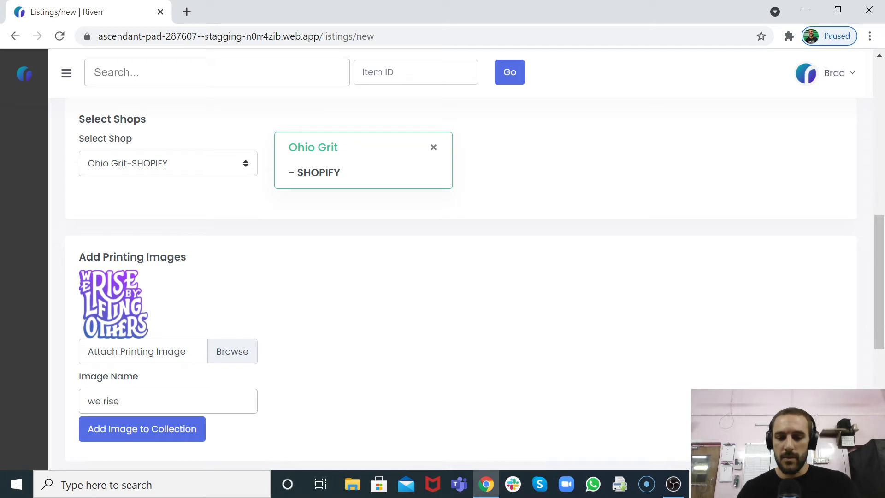
{"action": "left_click", "coordinate": [134, 432]}
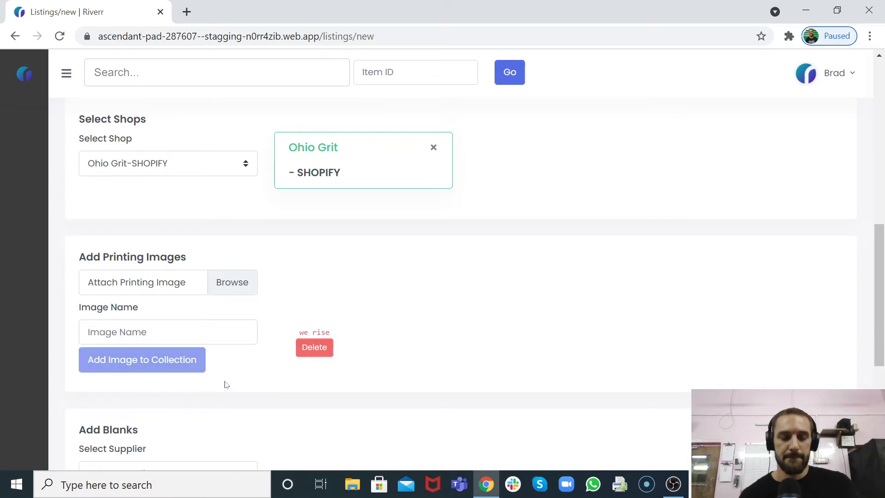
Step: Attach "we rise by lifting others" as a second printing image, name it "main image" and add it to the collection
{"action": "scroll", "coordinate": [226, 383], "scroll_direction": "down", "scroll_amount": 1}
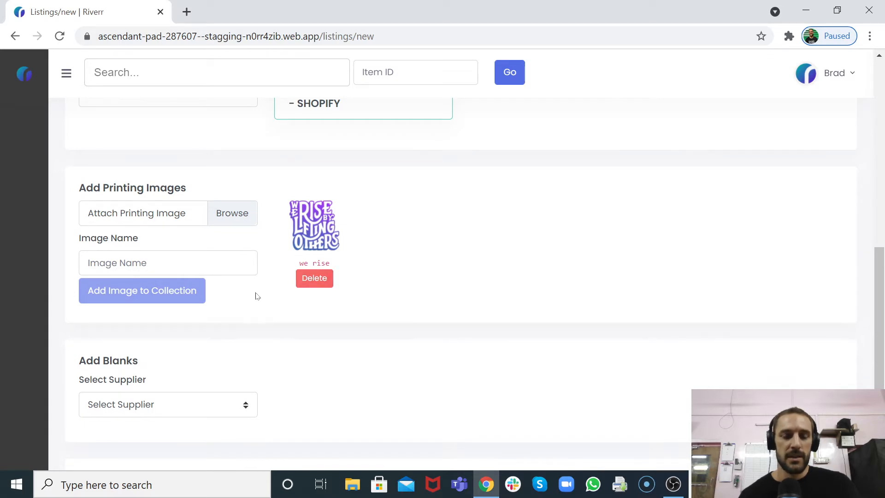
{"action": "scroll", "coordinate": [186, 291], "scroll_direction": "down", "scroll_amount": 1}
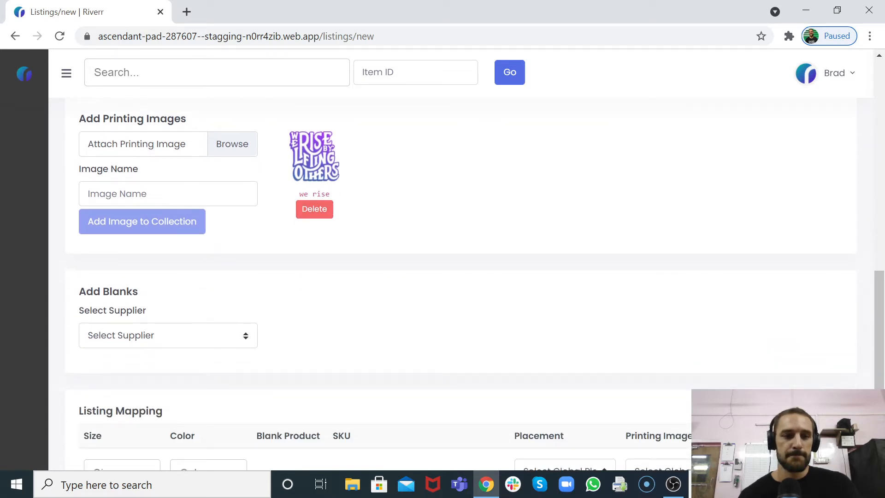
{"action": "left_click", "coordinate": [235, 145]}
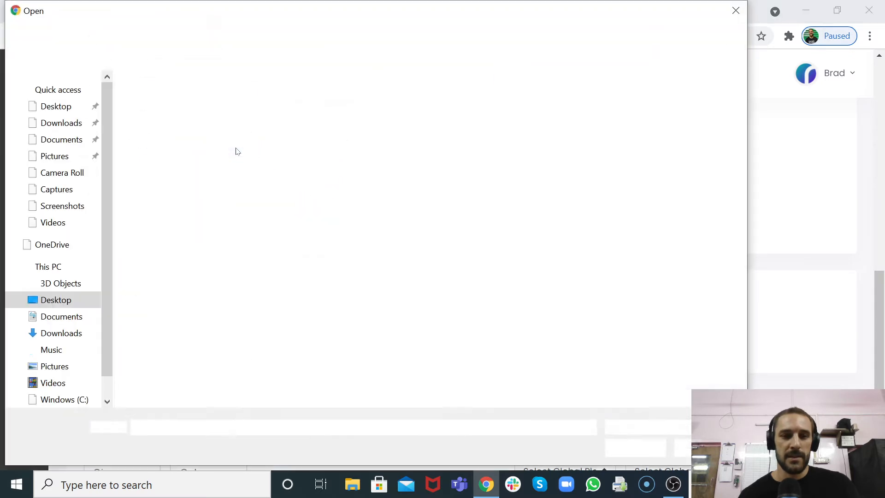
{"action": "left_click", "coordinate": [253, 121]}
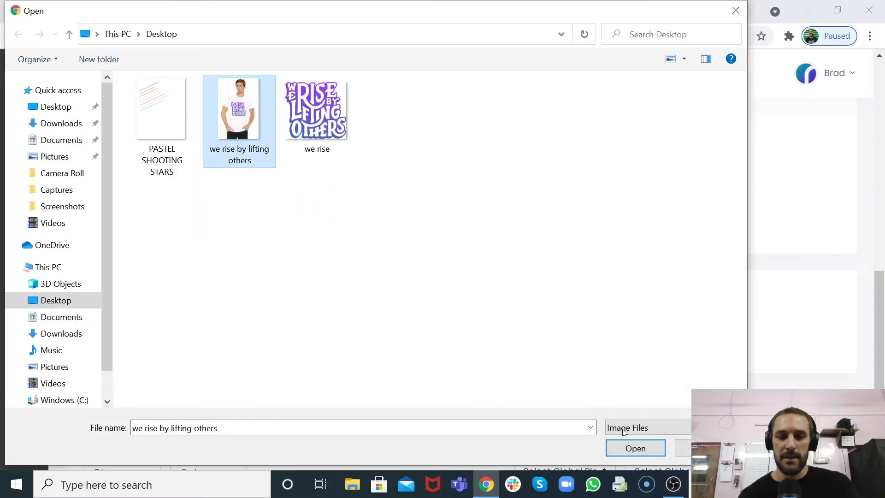
{"action": "left_click", "coordinate": [635, 448]}
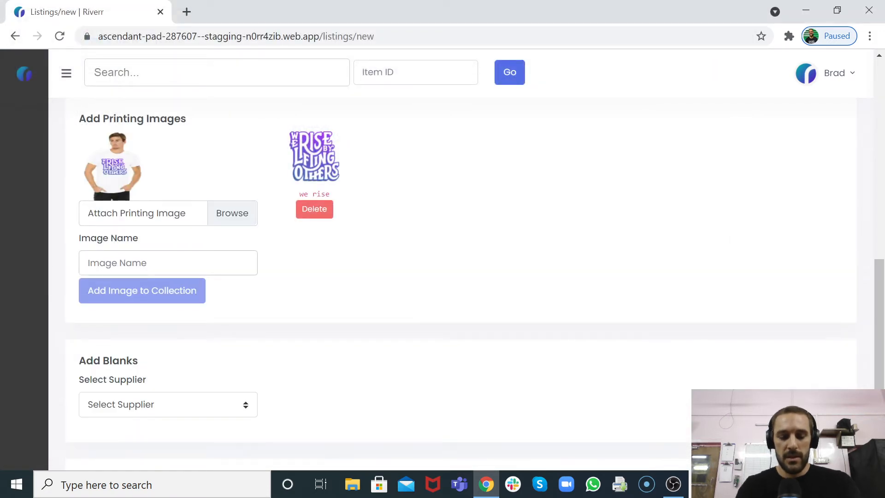
{"action": "type", "text": "main"}
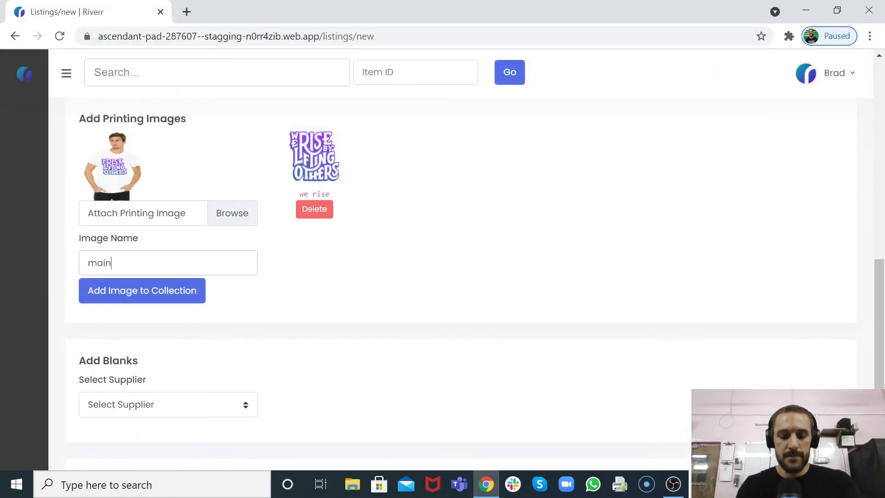
{"action": "type", "text": " image"}
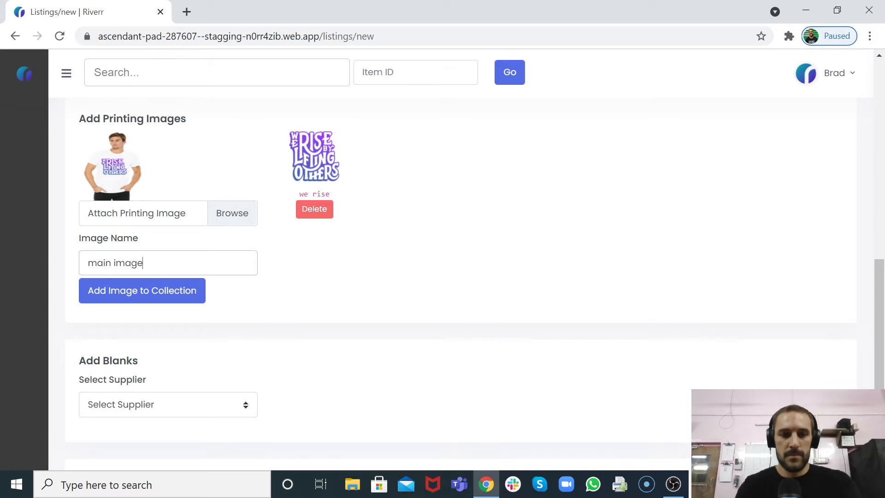
{"action": "left_click", "coordinate": [141, 290]}
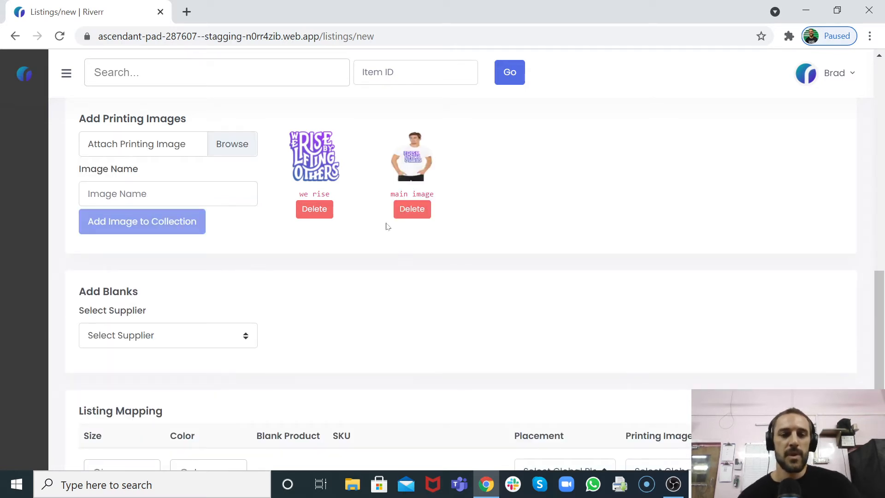
Step: Choose S&S Activewear as the blank supplier and link the BELLA + CANVAS Unisex Jersey Tee 3001 and Youth Unisex Jersey Tee 3001Y
{"action": "scroll", "coordinate": [325, 255], "scroll_direction": "down", "scroll_amount": 1}
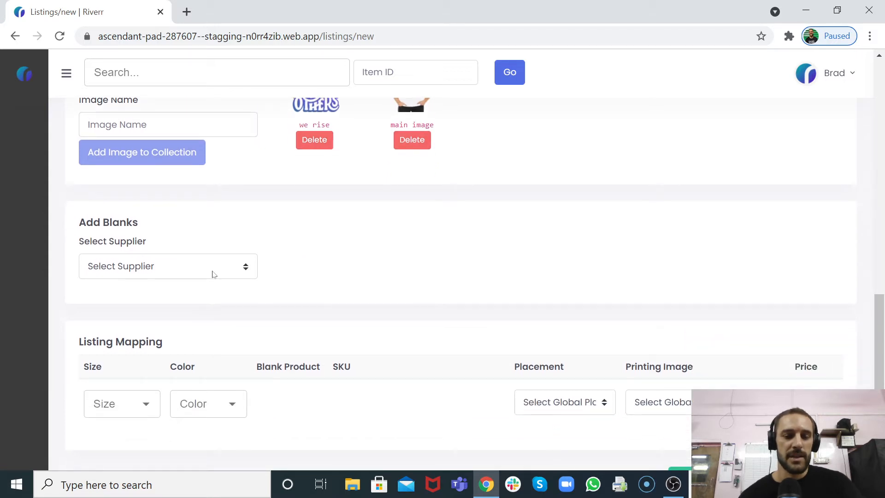
{"action": "left_click", "coordinate": [213, 275]}
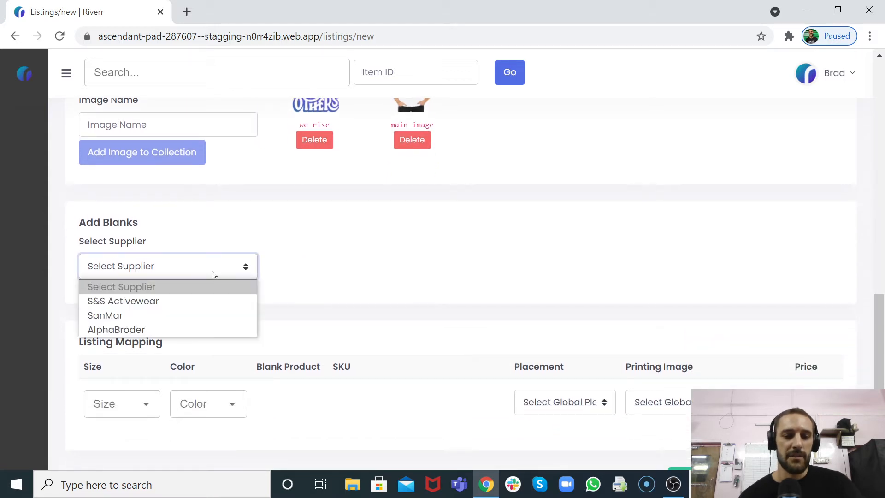
{"action": "left_click", "coordinate": [200, 302]}
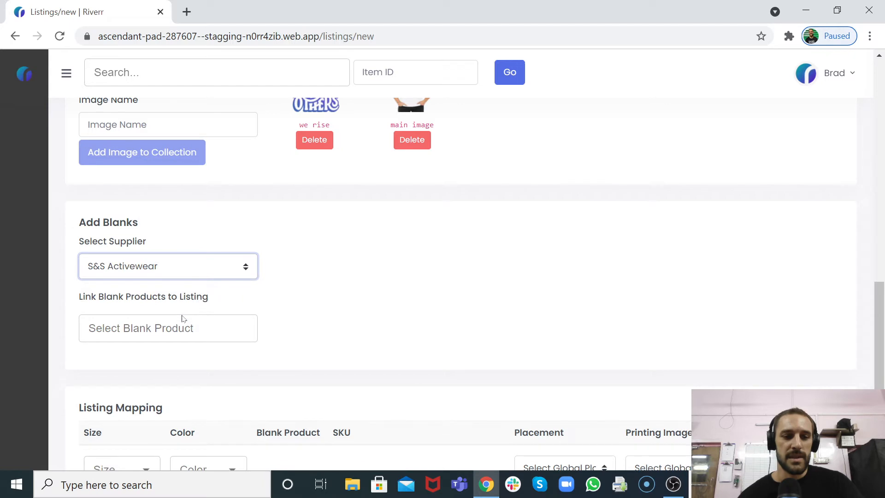
{"action": "left_click", "coordinate": [184, 318]}
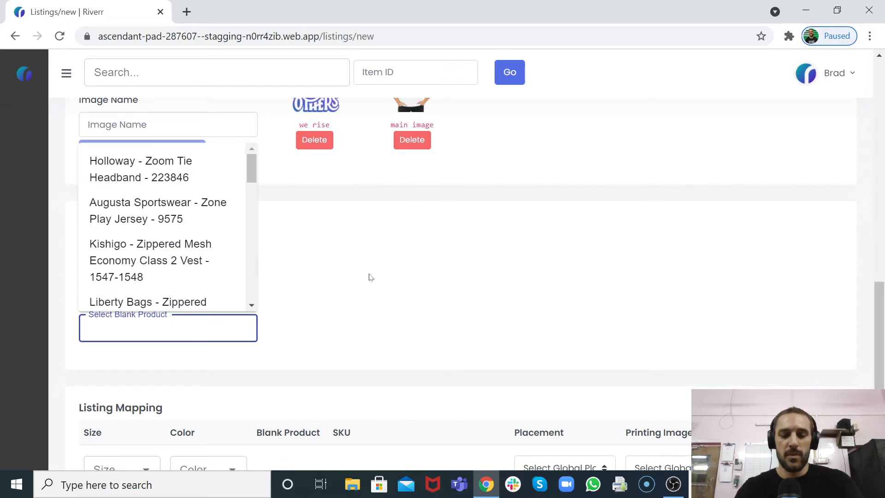
{"action": "type", "text": "3001"}
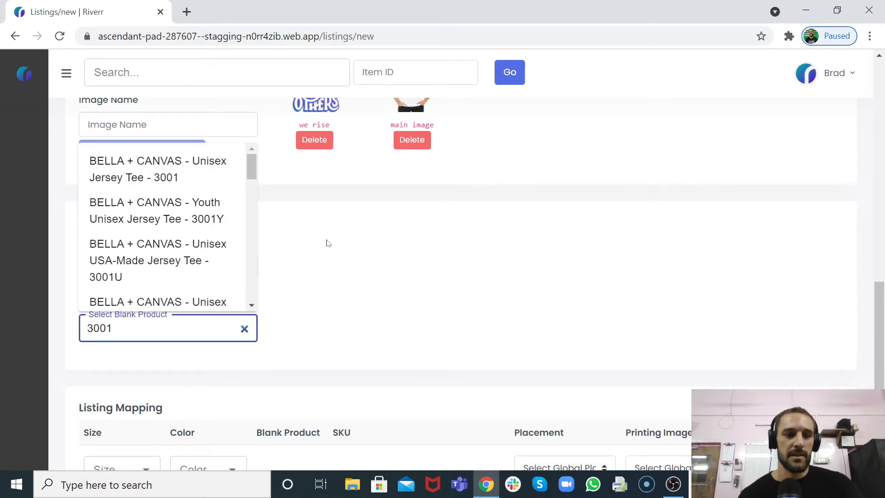
{"action": "left_click", "coordinate": [172, 182]}
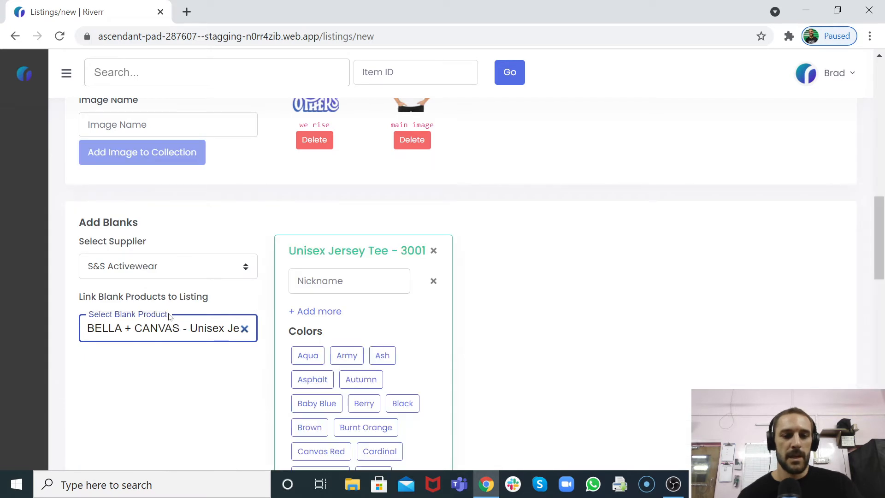
{"action": "left_click", "coordinate": [224, 328]}
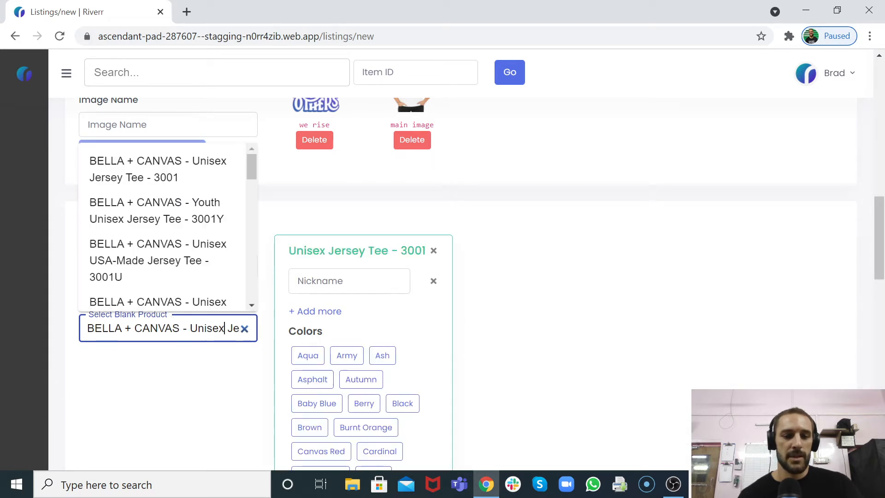
{"action": "left_click", "coordinate": [202, 222]}
Step: Select White as the color for both the Youth Unisex Jersey Tee 3001Y and the Unisex Jersey Tee 3001
{"action": "scroll", "coordinate": [527, 316], "scroll_direction": "down", "scroll_amount": 2}
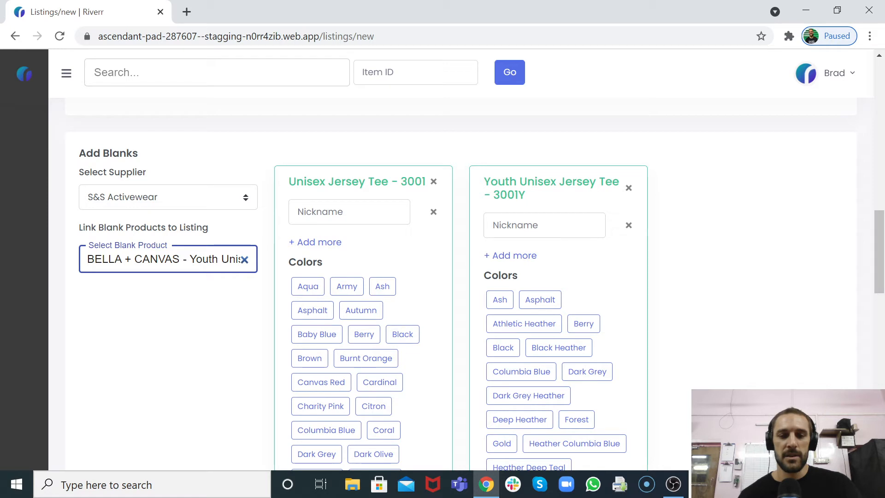
{"action": "scroll", "coordinate": [538, 249], "scroll_direction": "down", "scroll_amount": 3}
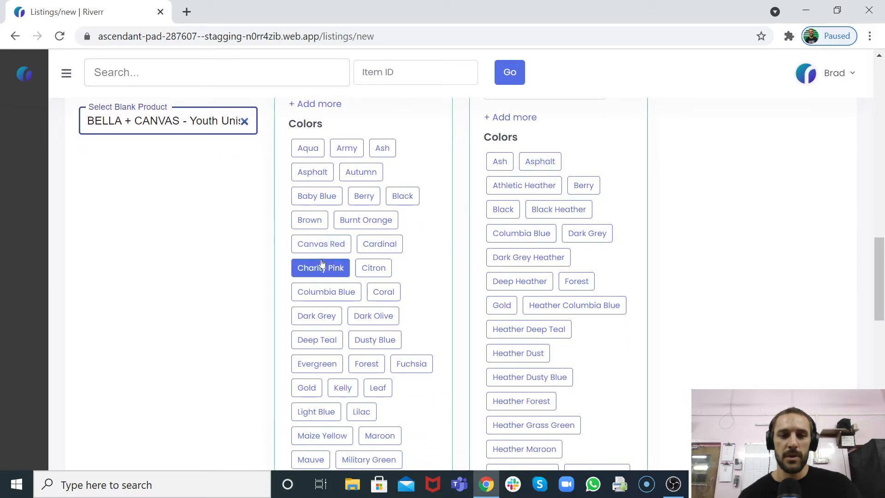
{"action": "scroll", "coordinate": [323, 267], "scroll_direction": "down", "scroll_amount": 4}
{"action": "scroll", "coordinate": [324, 264], "scroll_direction": "down", "scroll_amount": 9}
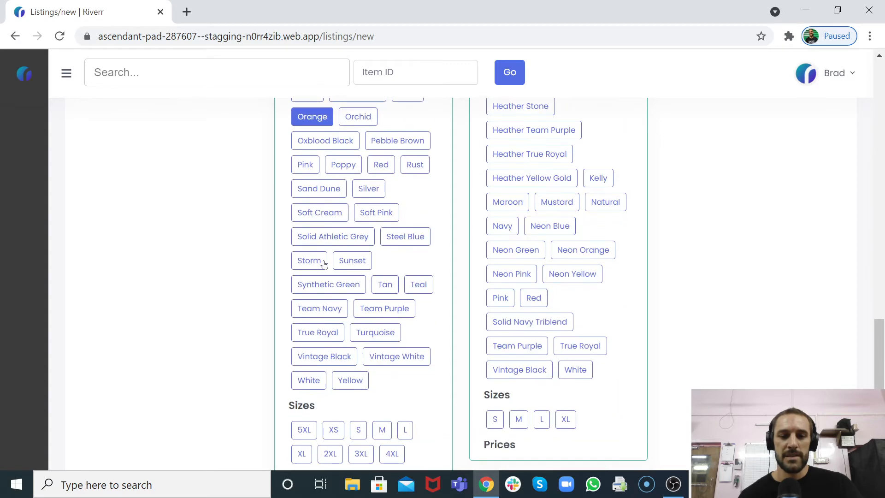
{"action": "scroll", "coordinate": [372, 284], "scroll_direction": "up", "scroll_amount": 4}
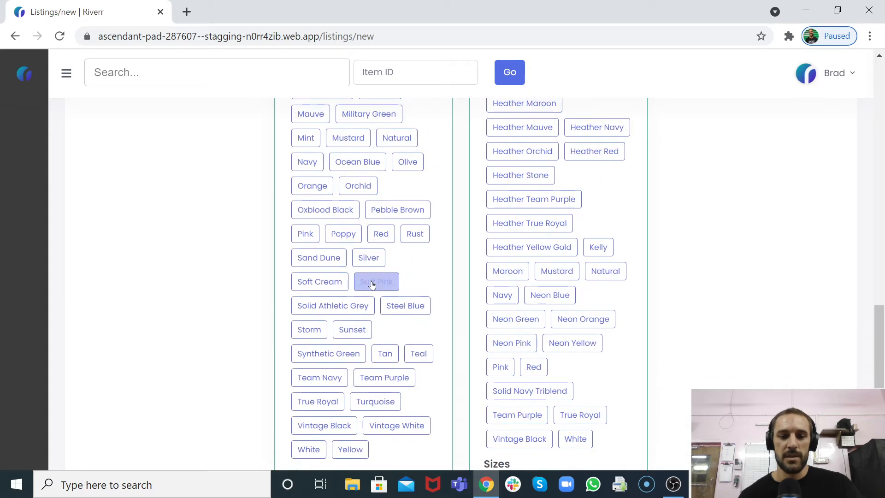
{"action": "scroll", "coordinate": [373, 284], "scroll_direction": "down", "scroll_amount": 2}
{"action": "left_click", "coordinate": [576, 370]}
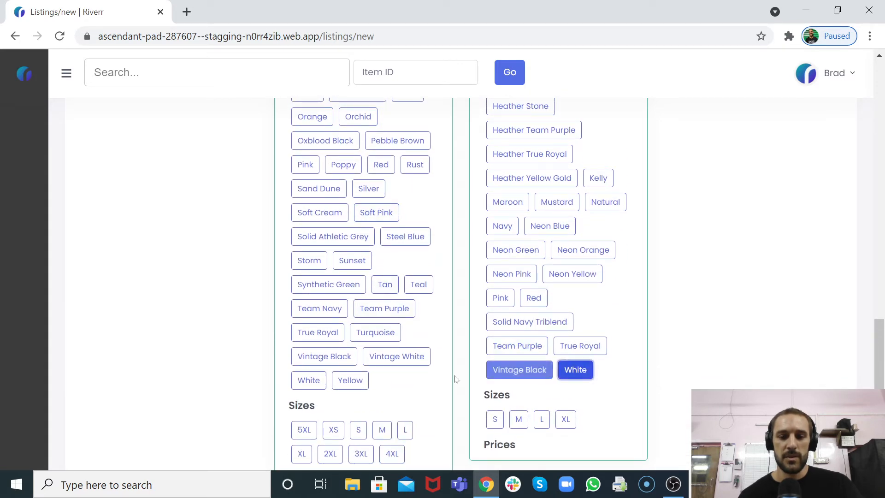
{"action": "left_click", "coordinate": [309, 381]}
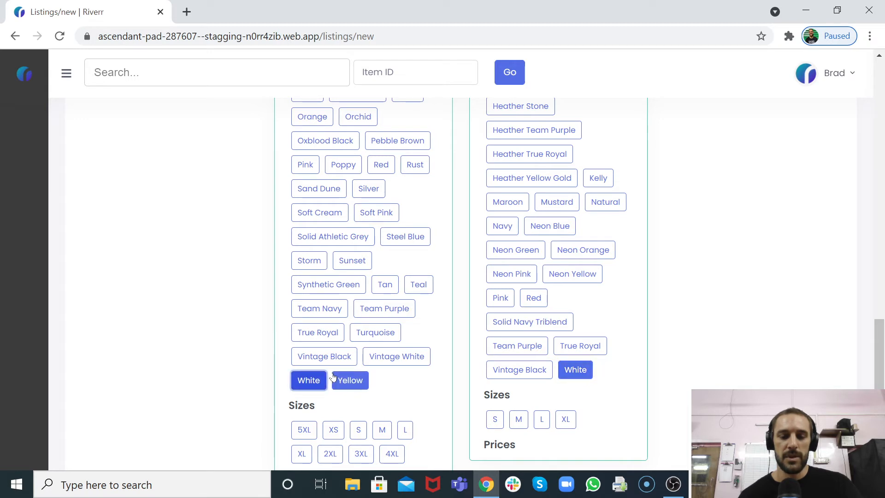
Step: Select sizes S, M, L and XL for the Unisex Jersey Tee 3001
{"action": "scroll", "coordinate": [336, 373], "scroll_direction": "down", "scroll_amount": 3}
{"action": "left_click", "coordinate": [358, 291]}
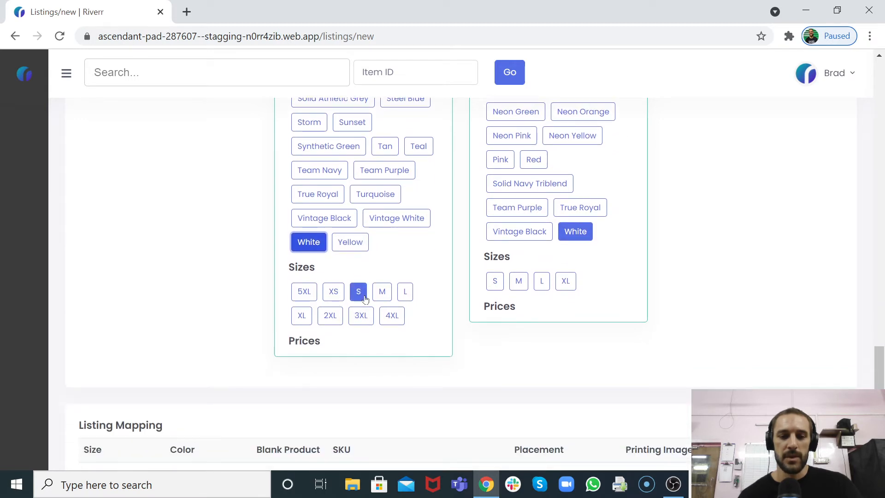
{"action": "left_click", "coordinate": [382, 292]}
{"action": "left_click", "coordinate": [405, 291]}
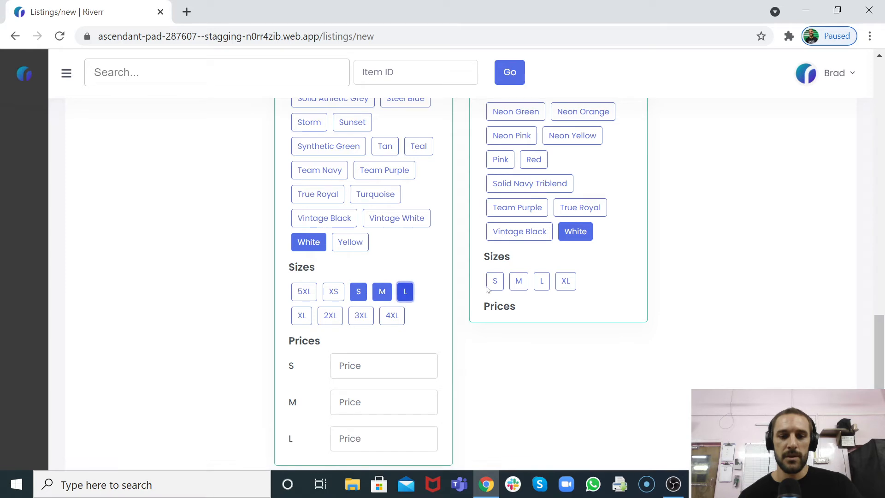
{"action": "left_click", "coordinate": [303, 316]}
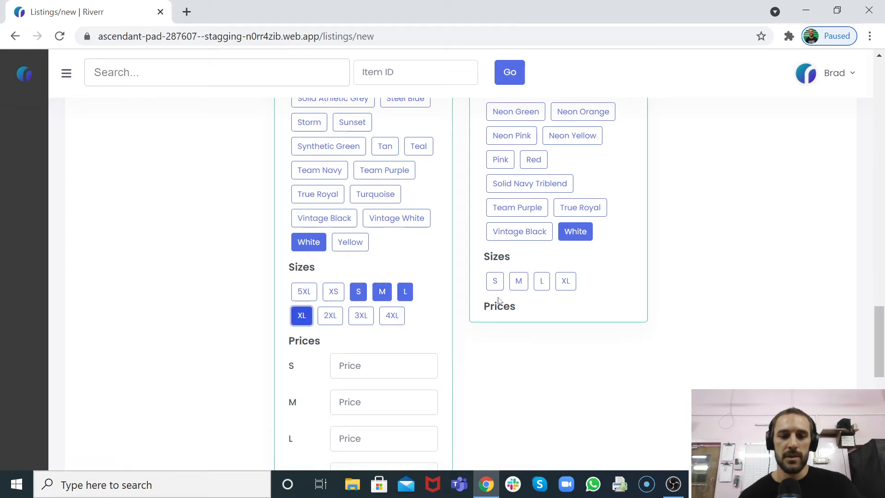
Step: Select sizes S, M, L and XL for the Youth Unisex Jersey Tee 3001Y and add Red as a color
{"action": "left_click", "coordinate": [494, 281]}
{"action": "left_click", "coordinate": [518, 282]}
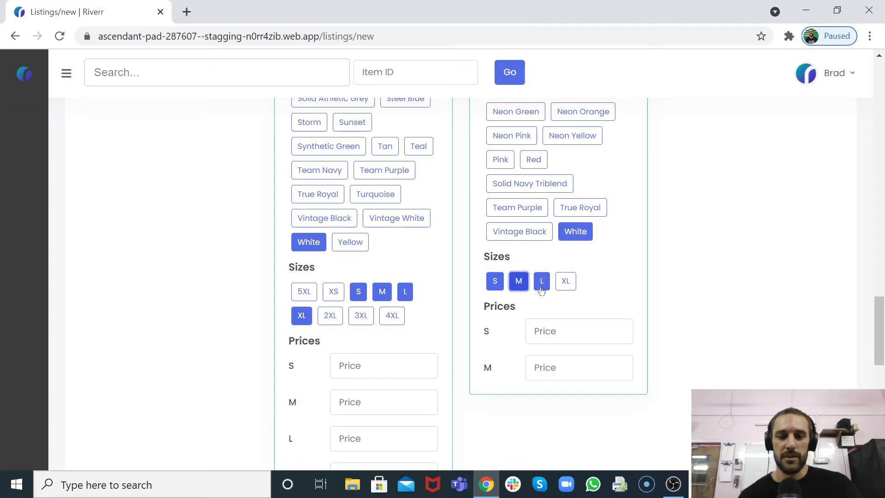
{"action": "left_click", "coordinate": [542, 282]}
{"action": "left_click", "coordinate": [564, 283]}
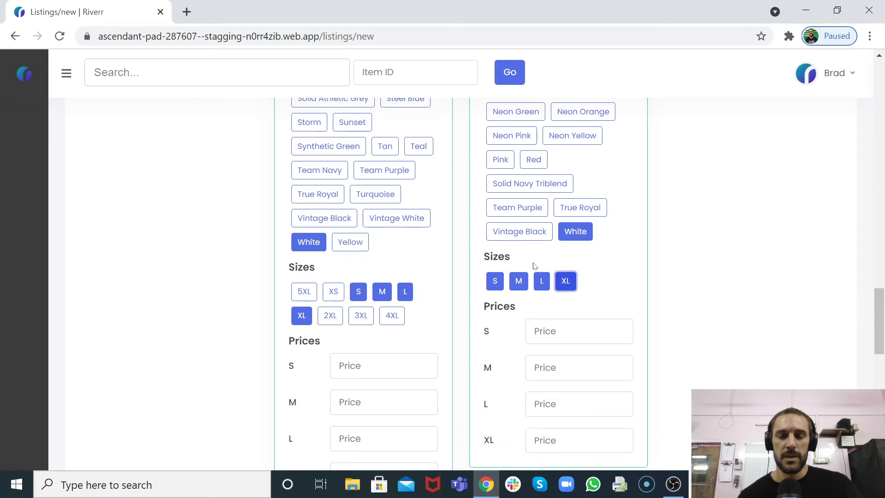
{"action": "scroll", "coordinate": [532, 266], "scroll_direction": "up", "scroll_amount": 2}
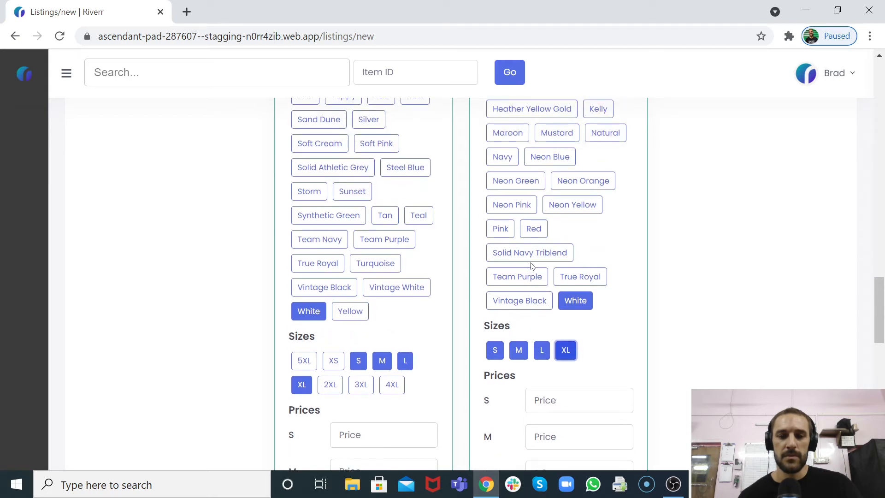
{"action": "left_click", "coordinate": [540, 233]}
{"action": "left_click", "coordinate": [541, 235]}
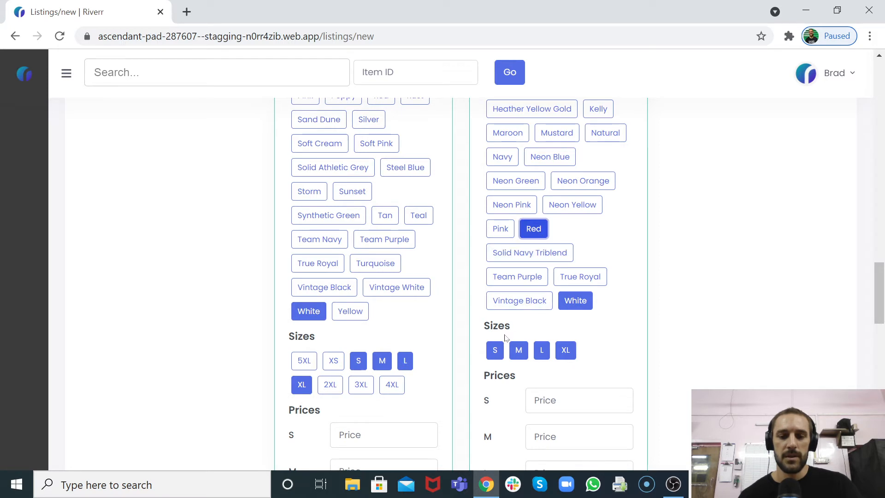
Step: Set the price to 10 for sizes S, M, L and XL of the Unisex Jersey Tee 3001
{"action": "scroll", "coordinate": [505, 338], "scroll_direction": "down", "scroll_amount": 2}
{"action": "scroll", "coordinate": [461, 295], "scroll_direction": "down", "scroll_amount": 1}
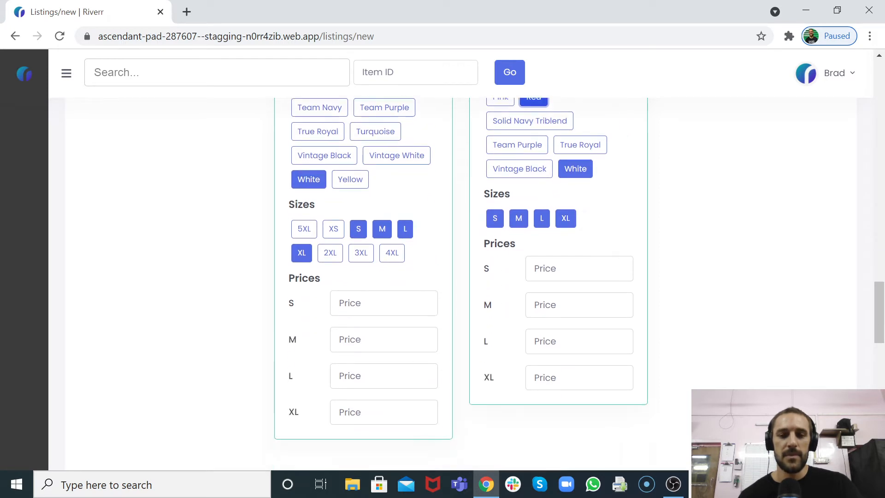
{"action": "left_click", "coordinate": [384, 297]}
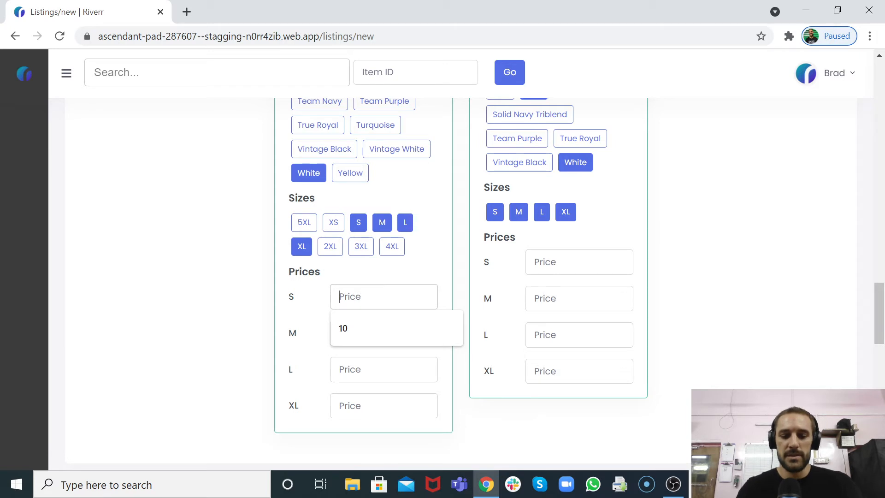
{"action": "type", "text": "1010"}
{"action": "key", "text": "Tab"}
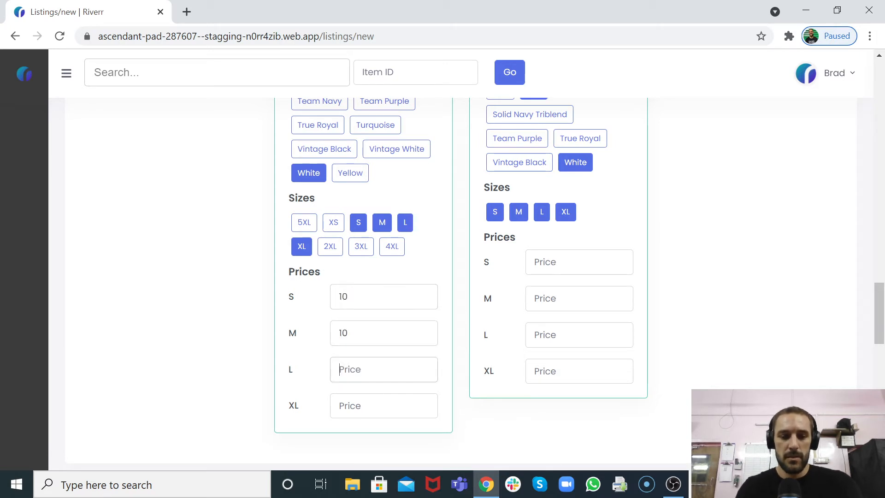
{"action": "type", "text": "10"}
{"action": "key", "text": "Tab"}
{"action": "type", "text": "10"}
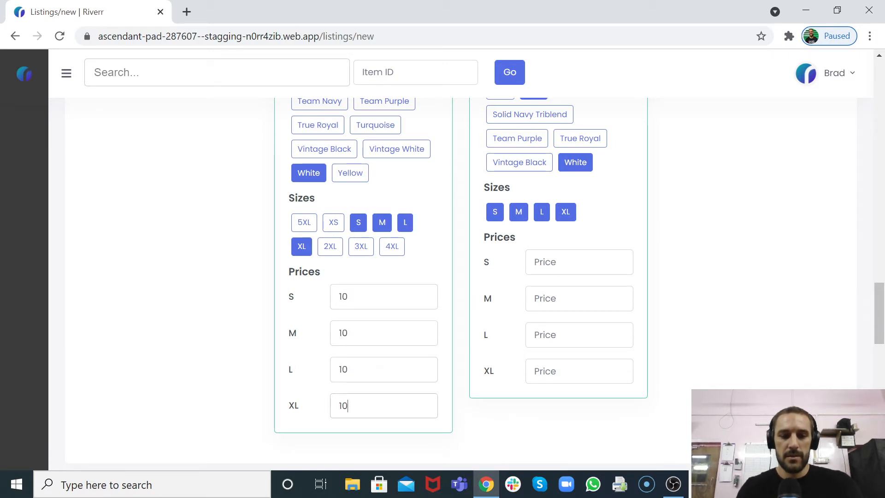
Step: Set the price to 12 for sizes S, M, L and XL of the Youth Unisex Jersey Tee 3001Y
{"action": "left_click", "coordinate": [571, 262]}
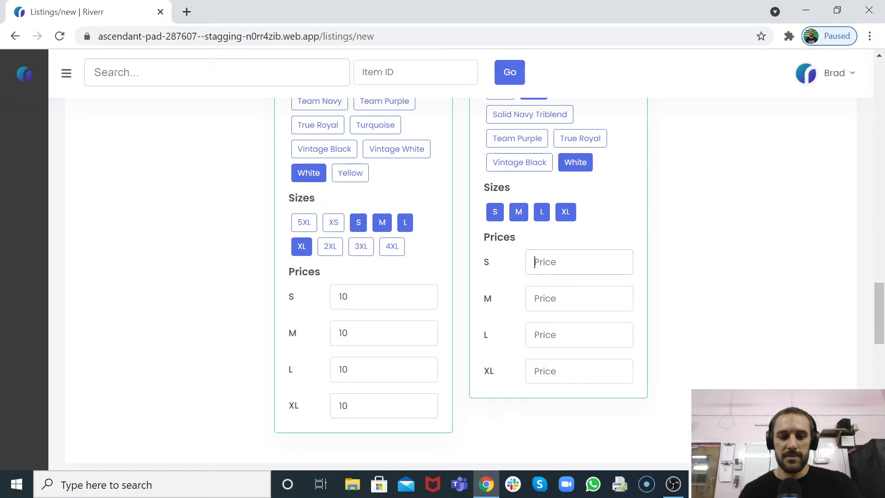
{"action": "type", "text": "12"}
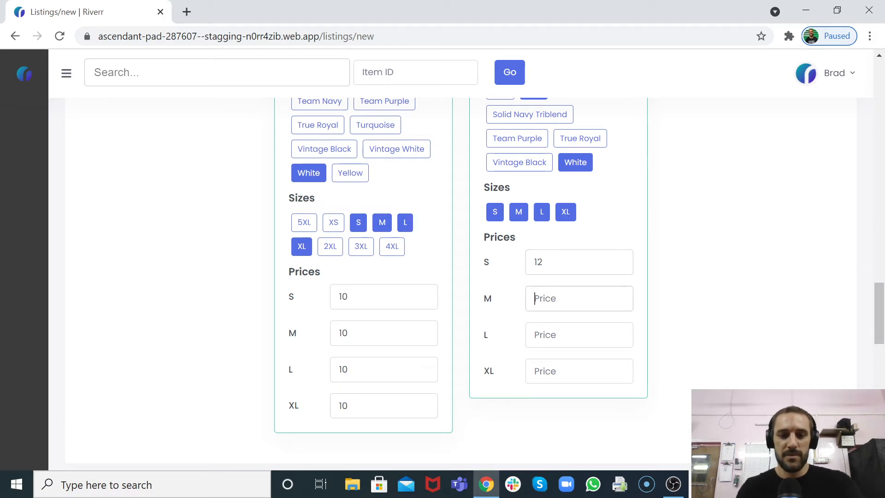
{"action": "type", "text": "12"}
{"action": "key", "text": "Tab"}
{"action": "type", "text": "12"}
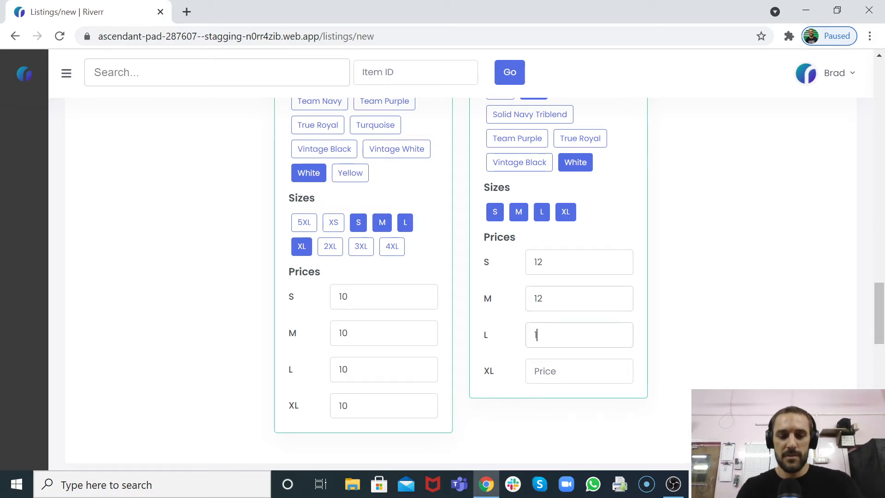
{"action": "key", "text": "Tab"}
{"action": "type", "text": "12"}
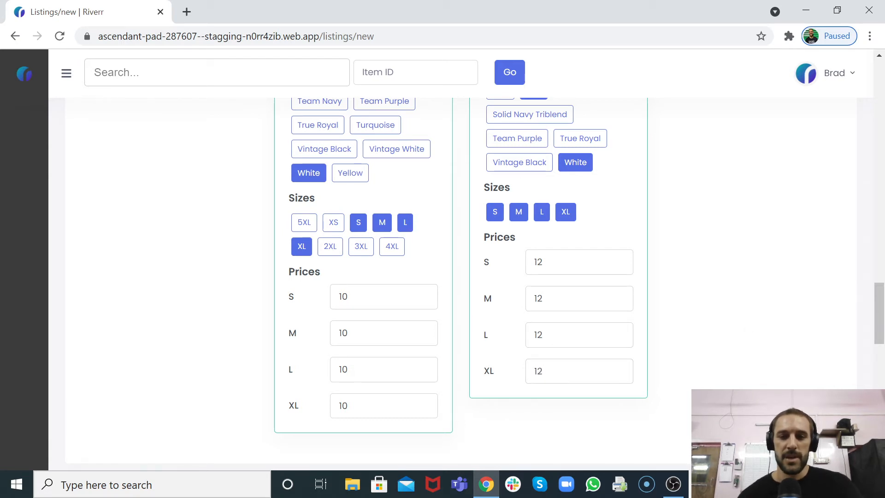
Step: Examine the Listing Mapping rows, comparing the size and color of the small white variants of the two blank products
{"action": "scroll", "coordinate": [427, 231], "scroll_direction": "down", "scroll_amount": 5}
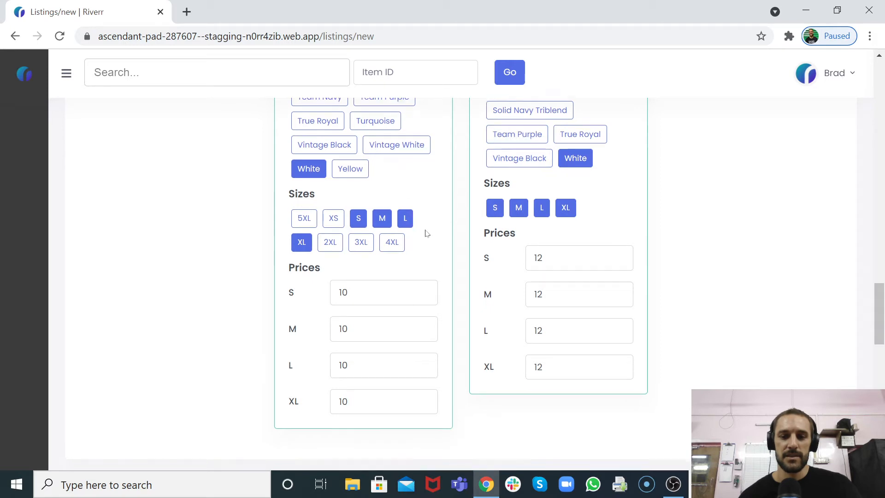
{"action": "scroll", "coordinate": [427, 236], "scroll_direction": "down", "scroll_amount": 5}
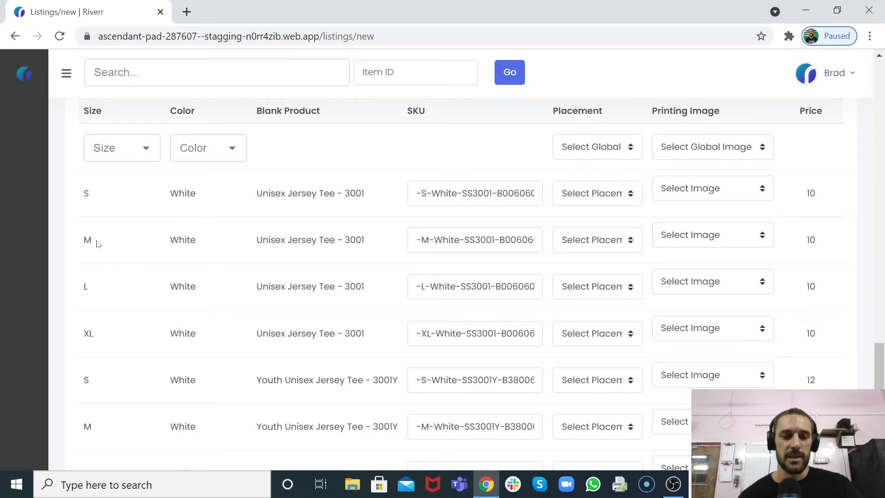
{"action": "scroll", "coordinate": [123, 322], "scroll_direction": "down", "scroll_amount": 8}
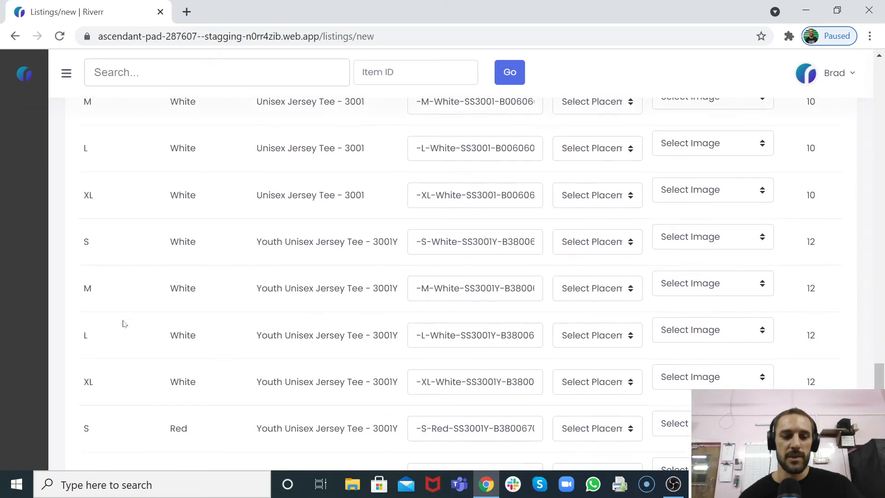
{"action": "scroll", "coordinate": [124, 323], "scroll_direction": "up", "scroll_amount": 10}
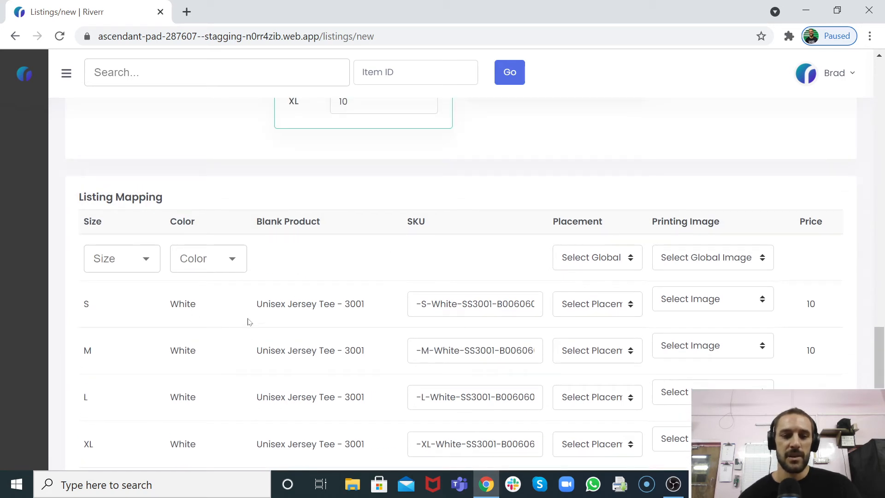
{"action": "scroll", "coordinate": [247, 308], "scroll_direction": "down", "scroll_amount": 2}
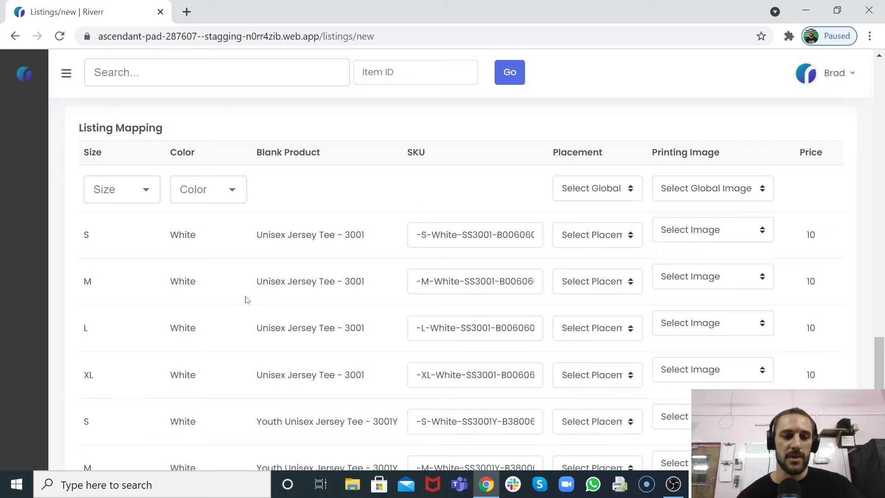
{"action": "scroll", "coordinate": [245, 301], "scroll_direction": "down", "scroll_amount": 2}
{"action": "scroll", "coordinate": [239, 299], "scroll_direction": "down", "scroll_amount": 3}
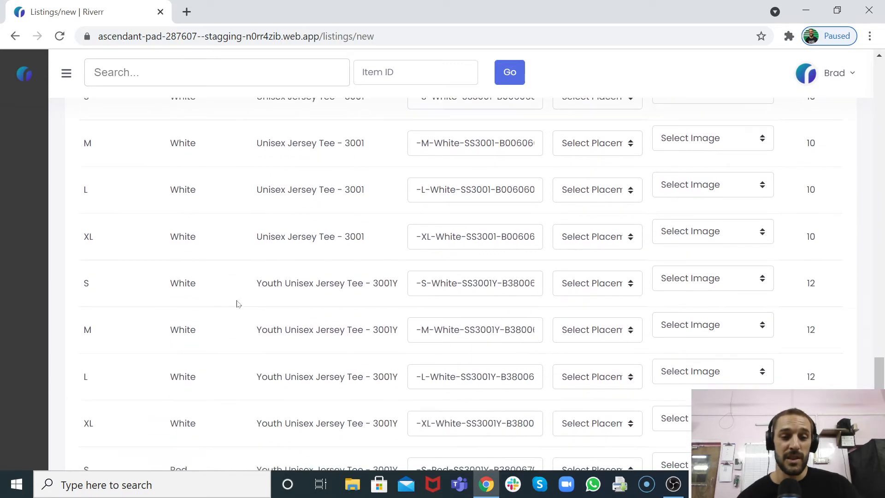
{"action": "scroll", "coordinate": [238, 304], "scroll_direction": "up", "scroll_amount": 5}
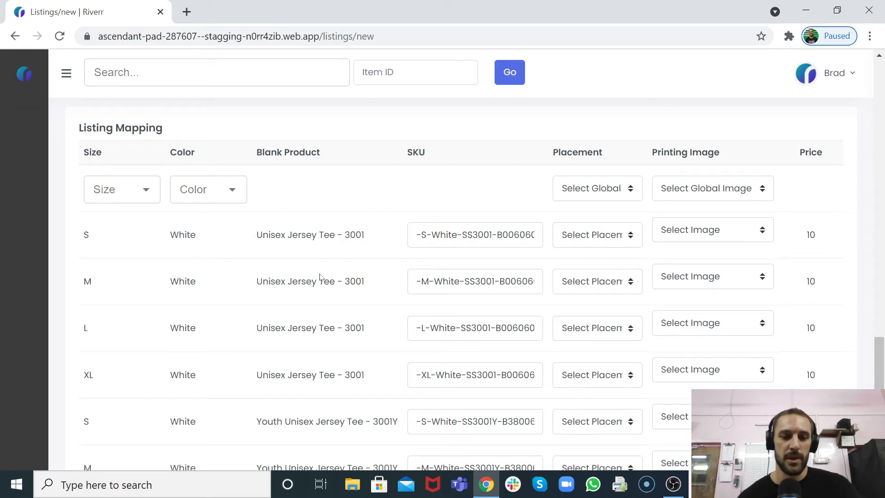
{"action": "scroll", "coordinate": [308, 322], "scroll_direction": "down", "scroll_amount": 1}
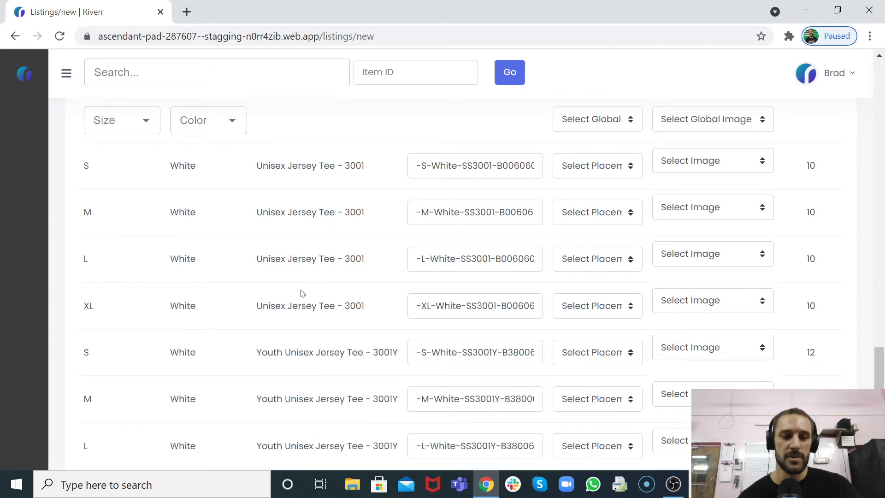
{"action": "scroll", "coordinate": [315, 307], "scroll_direction": "down", "scroll_amount": 1}
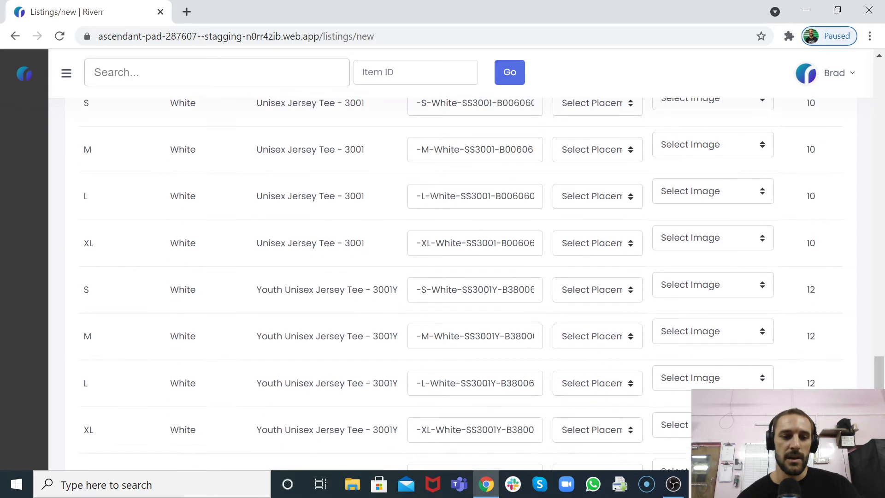
{"action": "scroll", "coordinate": [314, 307], "scroll_direction": "up", "scroll_amount": 1}
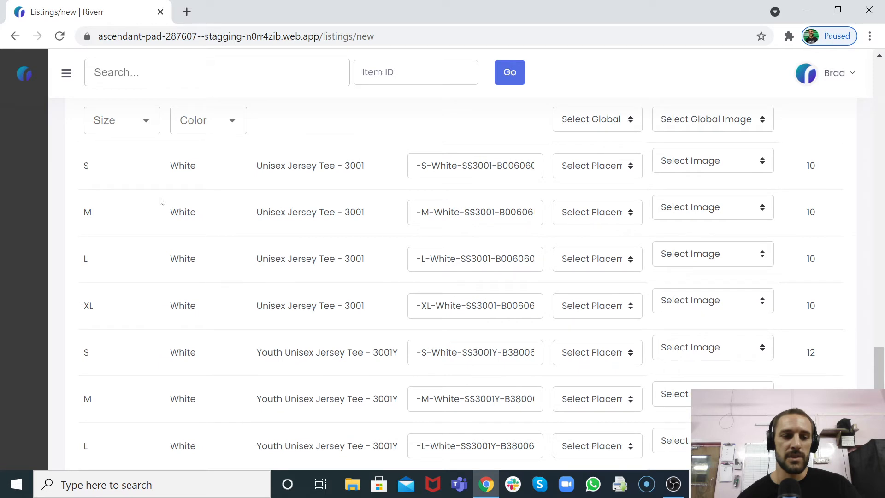
{"action": "left_click_drag", "start_coordinate": [82, 169], "coordinate": [212, 184]}
{"action": "scroll", "coordinate": [211, 186], "scroll_direction": "down", "scroll_amount": 1}
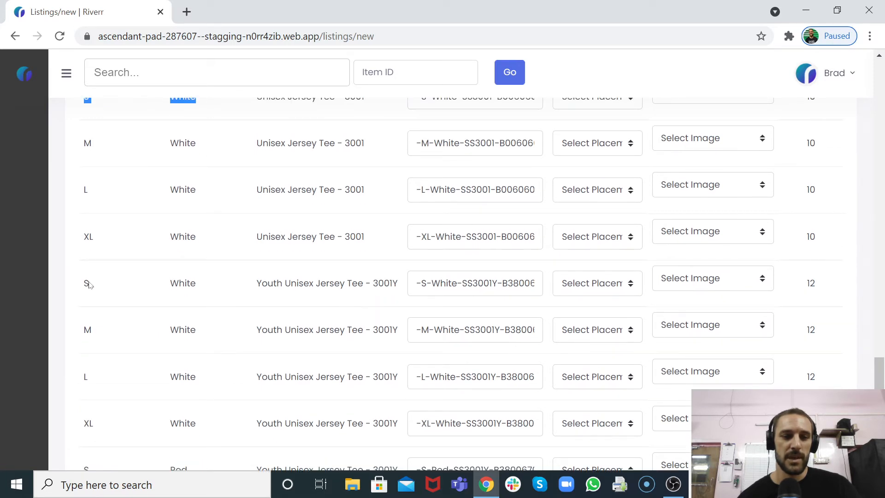
{"action": "left_click_drag", "start_coordinate": [82, 284], "coordinate": [199, 285]}
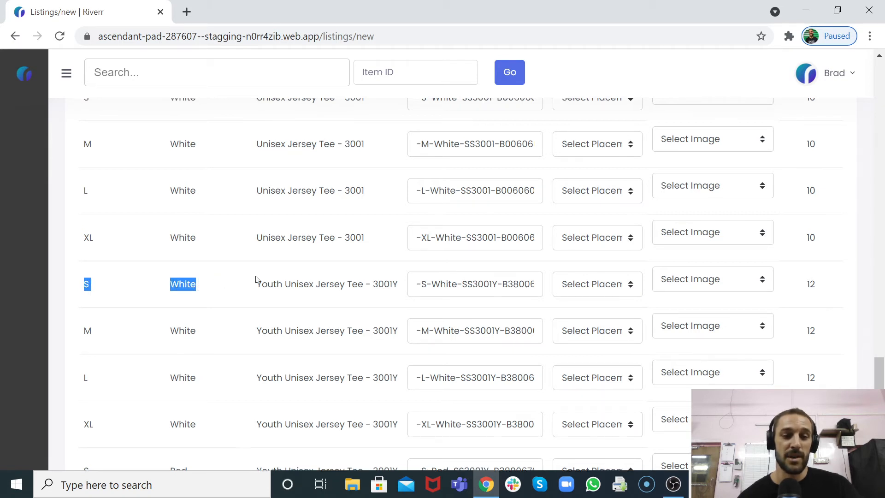
{"action": "scroll", "coordinate": [257, 281], "scroll_direction": "up", "scroll_amount": 3}
{"action": "left_click", "coordinate": [266, 251]}
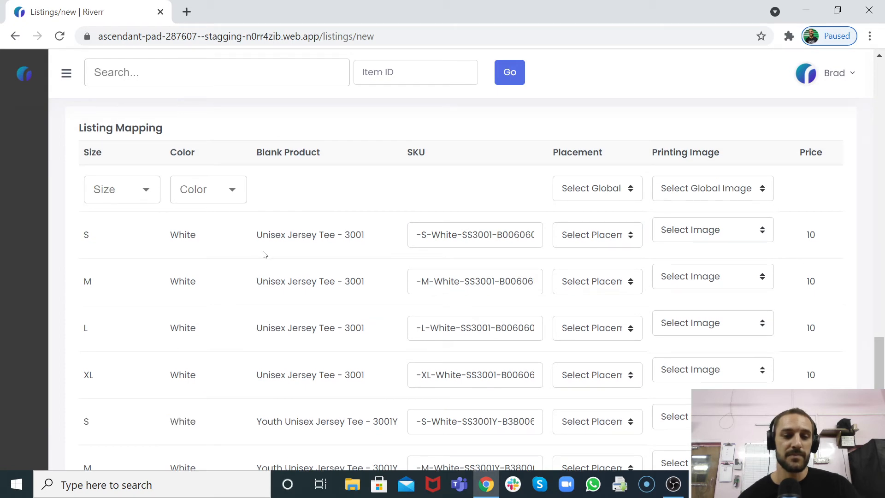
Step: Give the Unisex Jersey Tee 3001 the nickname Adult and the Youth Unisex Jersey Tee 3001Y the nickname Youth, and check the Listing Mapping rows
{"action": "scroll", "coordinate": [264, 254], "scroll_direction": "up", "scroll_amount": 12}
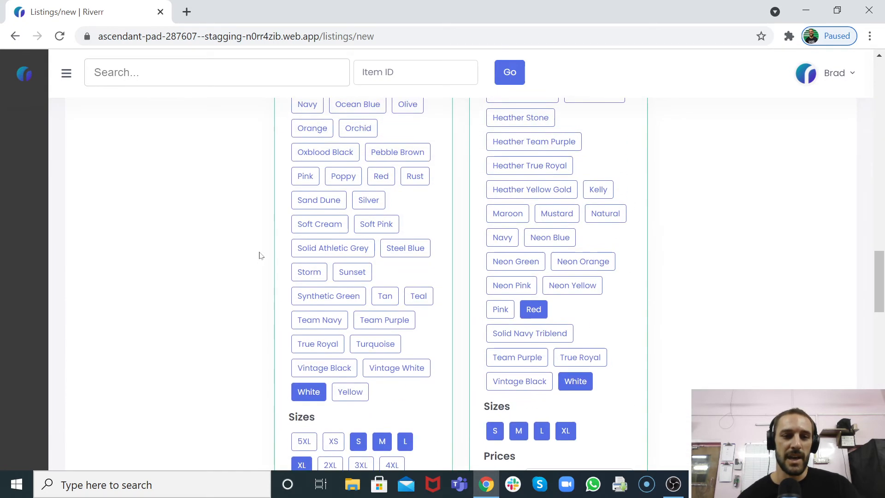
{"action": "scroll", "coordinate": [260, 256], "scroll_direction": "up", "scroll_amount": 12}
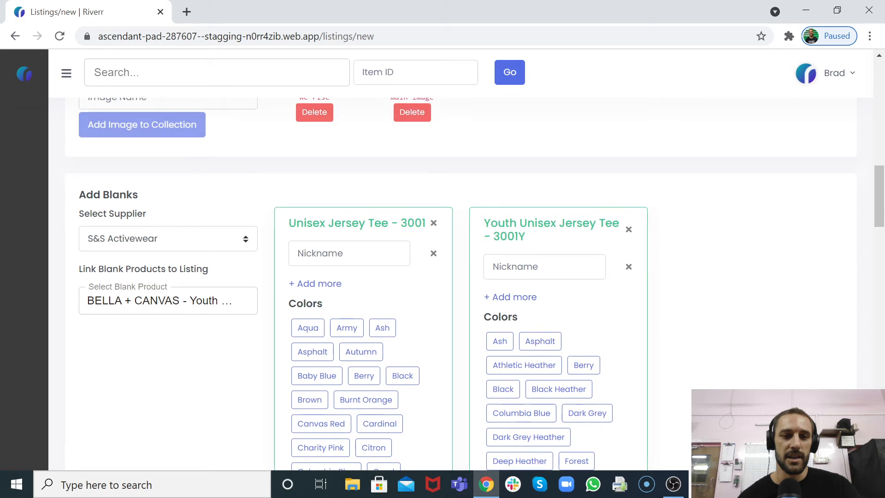
{"action": "left_click", "coordinate": [341, 253]}
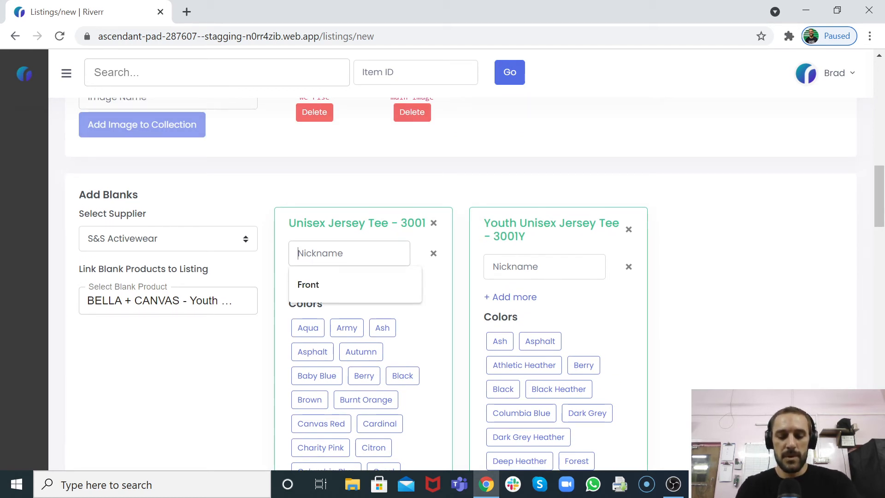
{"action": "type", "text": "Ad"}
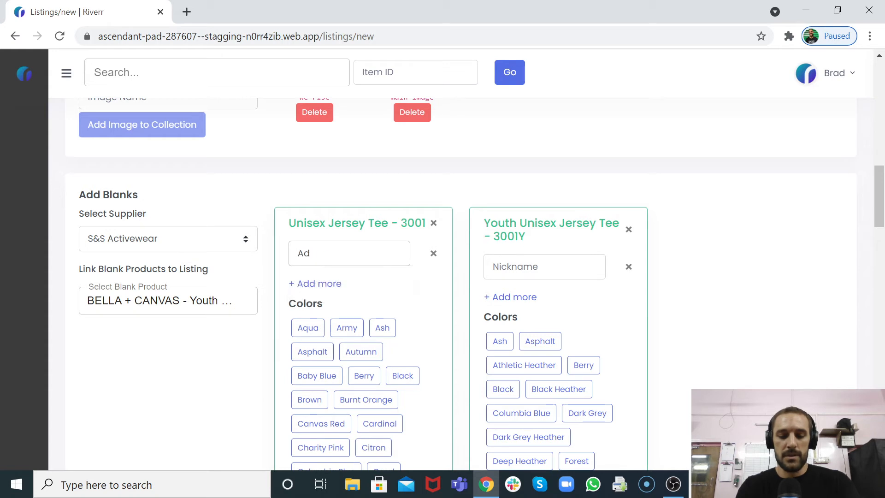
{"action": "type", "text": "ult"}
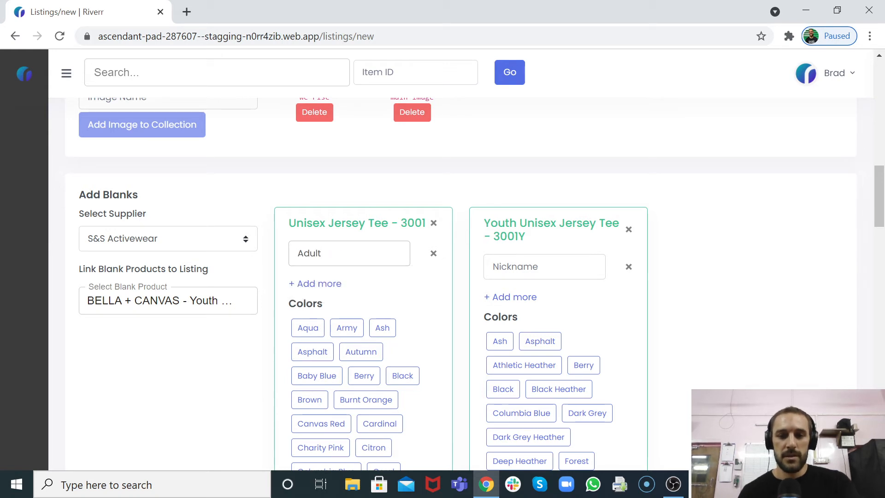
{"action": "left_click", "coordinate": [544, 267]}
{"action": "type", "text": "Youth"}
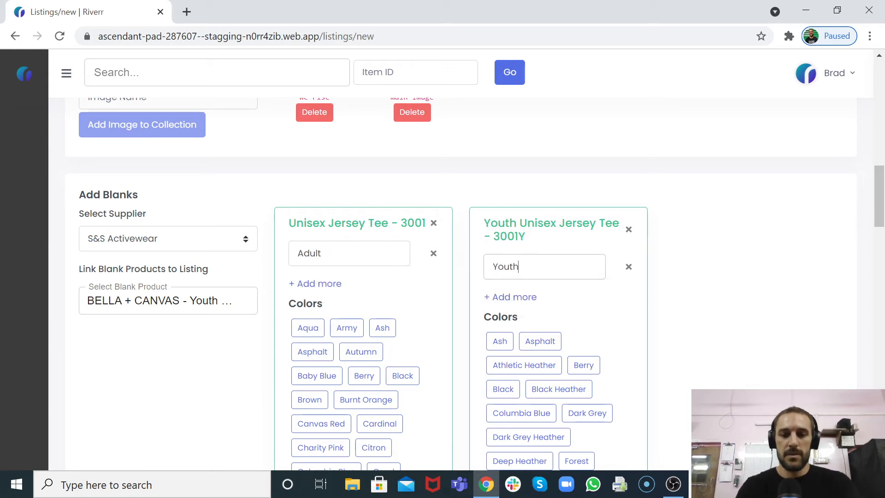
{"action": "scroll", "coordinate": [217, 348], "scroll_direction": "down", "scroll_amount": 6}
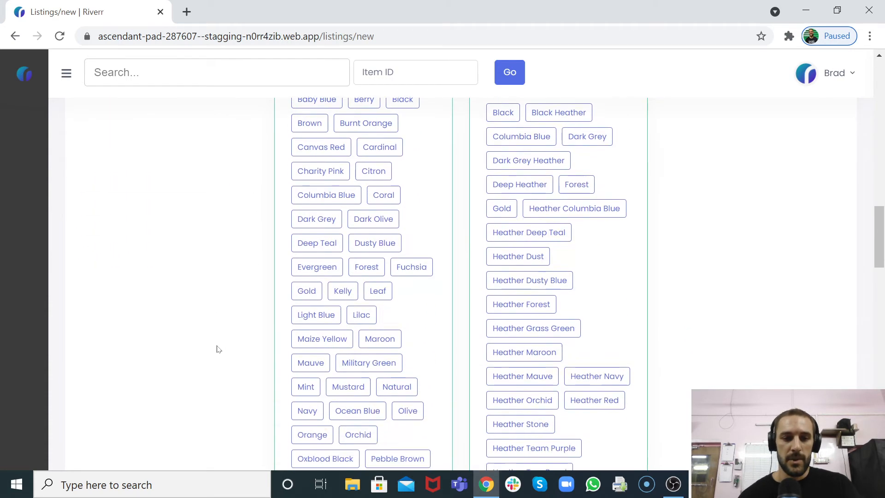
{"action": "scroll", "coordinate": [218, 349], "scroll_direction": "down", "scroll_amount": 18}
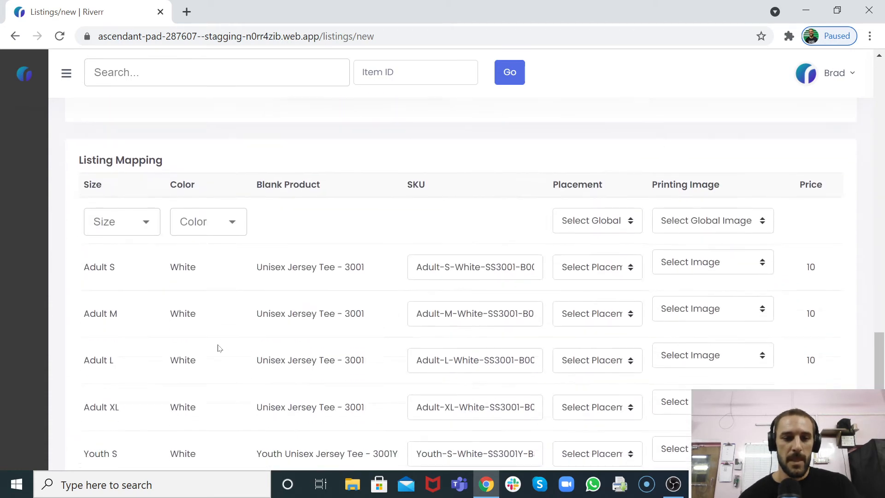
{"action": "scroll", "coordinate": [220, 348], "scroll_direction": "down", "scroll_amount": 2}
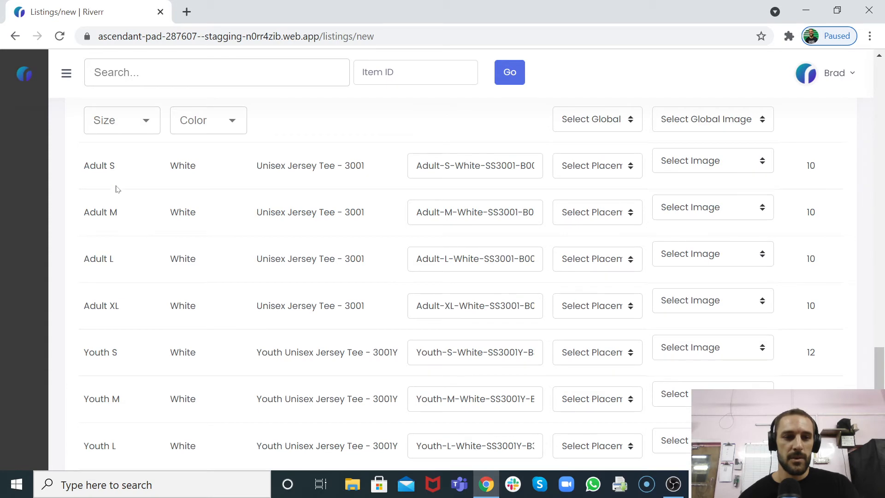
{"action": "scroll", "coordinate": [116, 189], "scroll_direction": "down", "scroll_amount": 3}
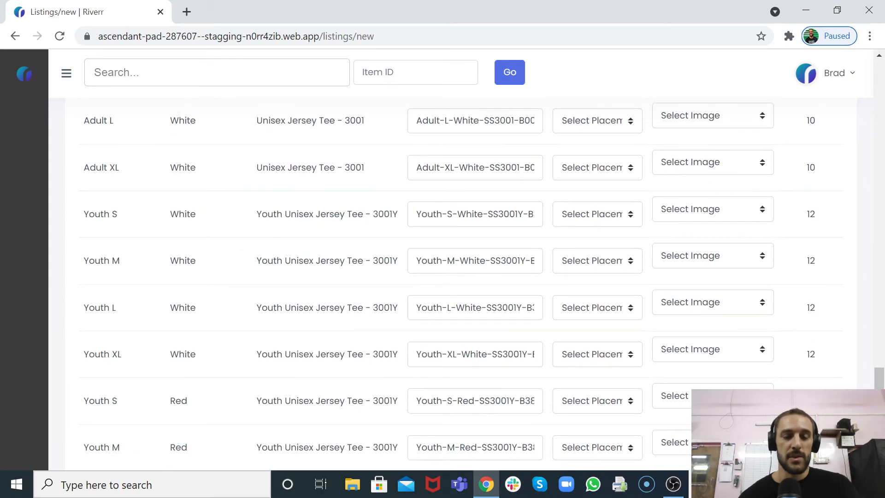
Step: Add a second nickname field to the Unisex Jersey Tee 3001 and change its first nickname to Image 1
{"action": "scroll", "coordinate": [124, 223], "scroll_direction": "up", "scroll_amount": 3}
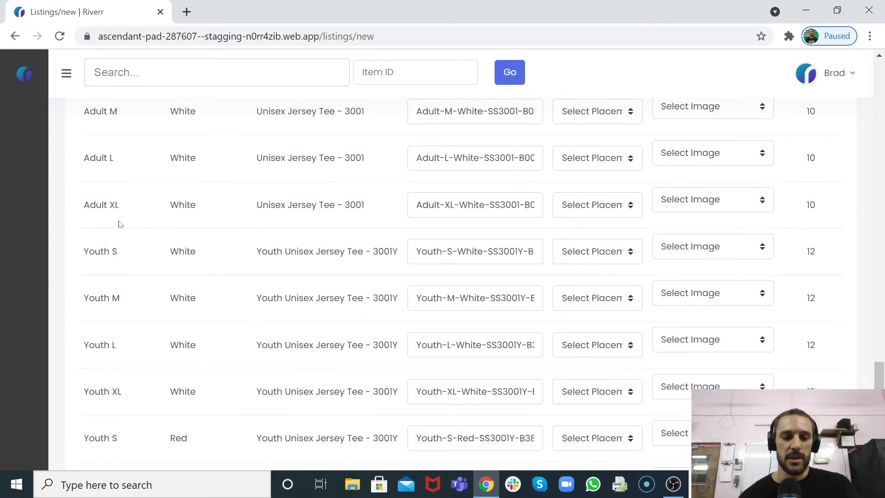
{"action": "scroll", "coordinate": [119, 224], "scroll_direction": "up", "scroll_amount": 1}
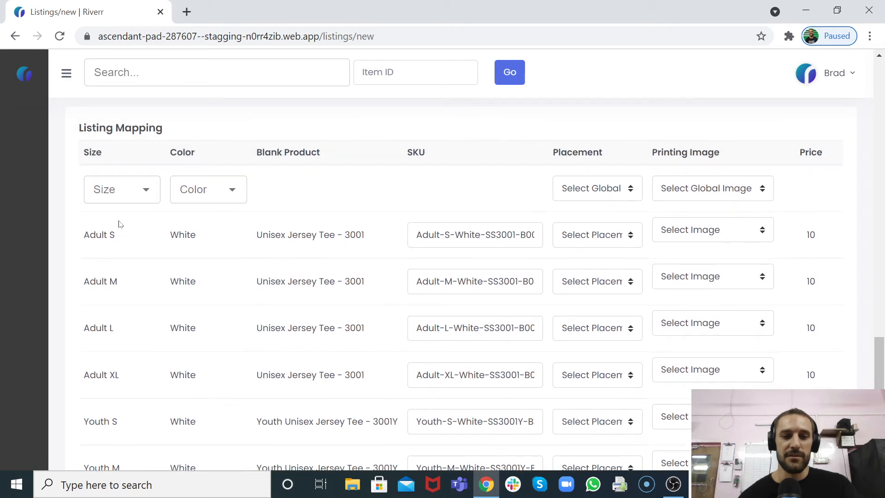
{"action": "scroll", "coordinate": [117, 232], "scroll_direction": "up", "scroll_amount": 20}
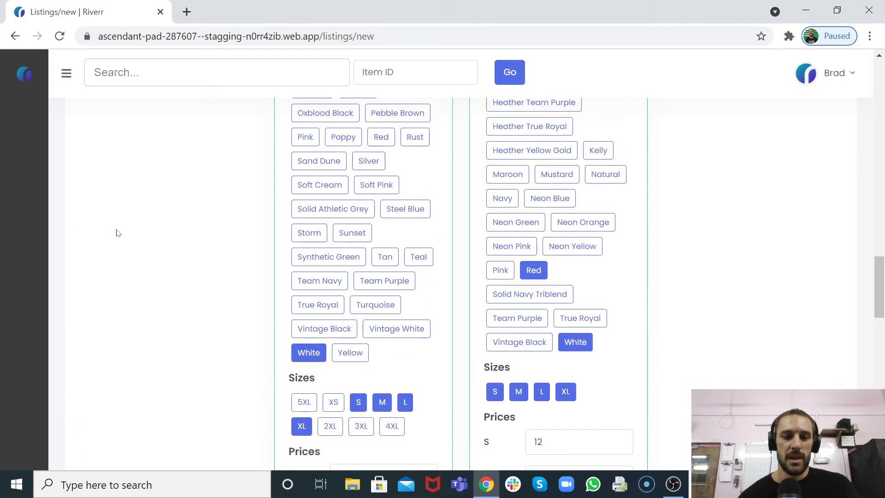
{"action": "scroll", "coordinate": [116, 233], "scroll_direction": "up", "scroll_amount": 10}
{"action": "scroll", "coordinate": [118, 247], "scroll_direction": "down", "scroll_amount": 2}
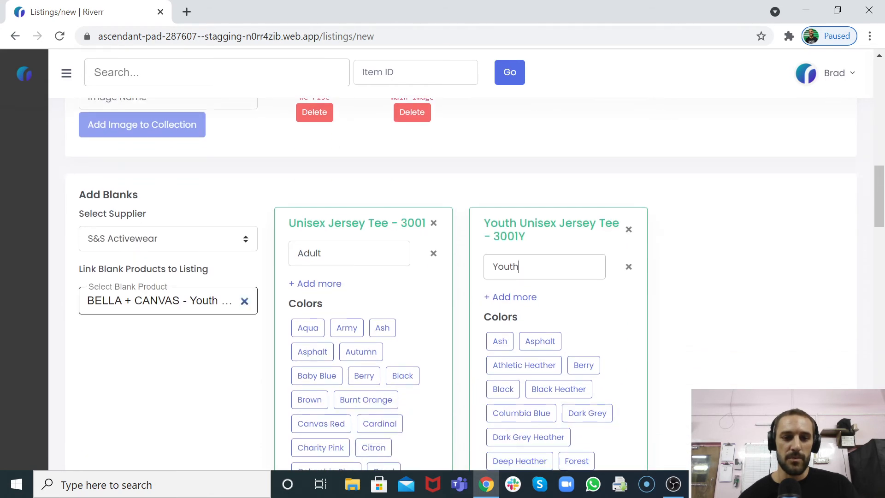
{"action": "left_click", "coordinate": [338, 285]}
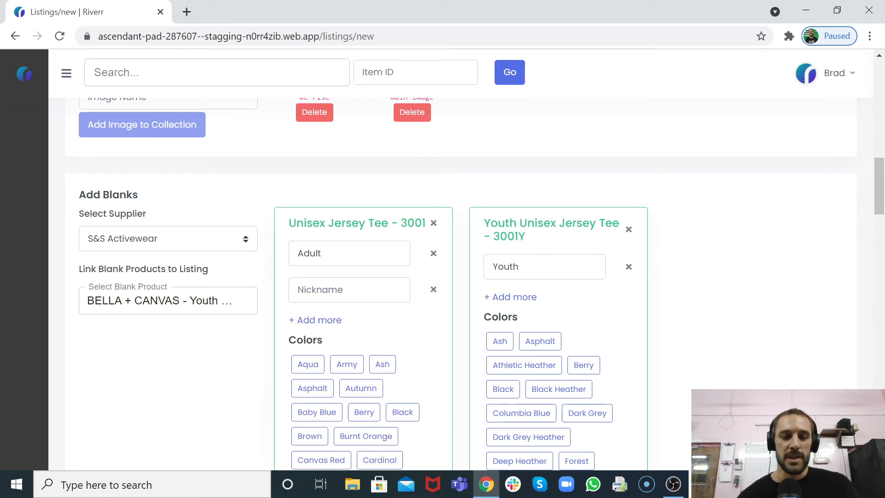
{"action": "left_click", "coordinate": [337, 287]}
{"action": "left_click", "coordinate": [322, 253]}
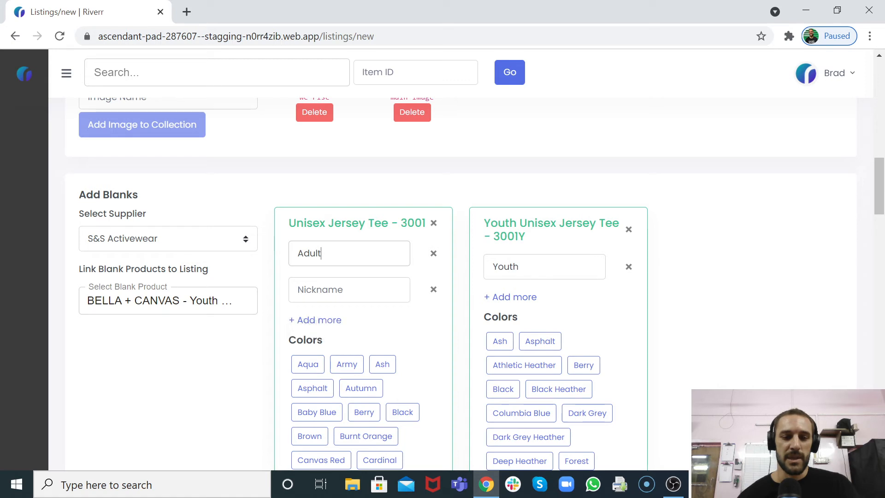
{"action": "left_click_drag", "start_coordinate": [323, 253], "coordinate": [286, 252]}
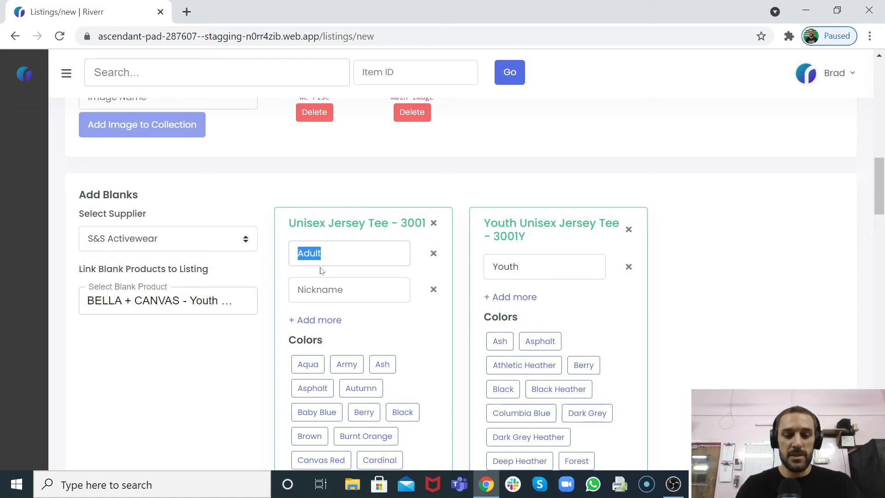
{"action": "type", "text": "Image 2"}
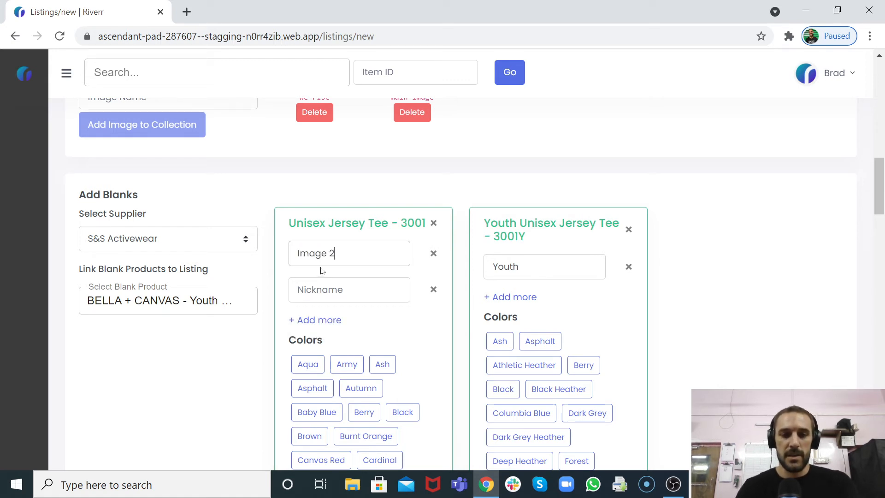
{"action": "key", "text": "BackSpace"}
{"action": "type", "text": "1"}
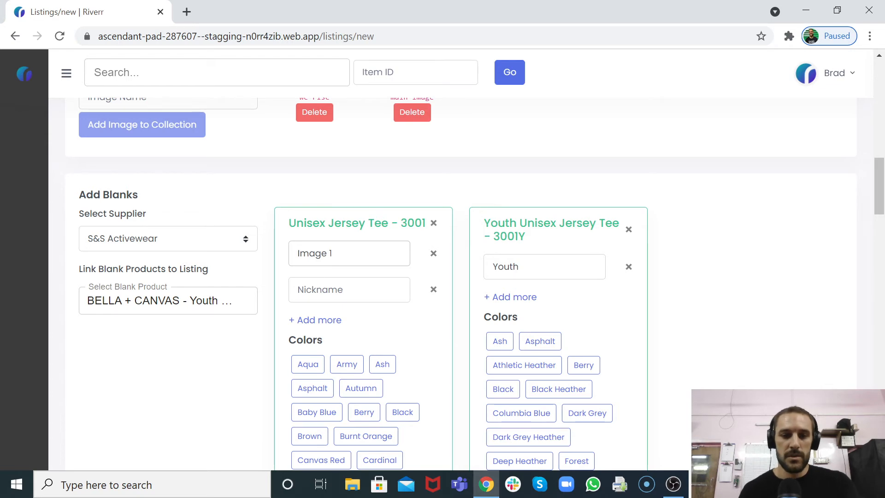
Step: Enter Image 2 as the second nickname of the Unisex Jersey Tee 3001 and check the Listing Mapping rows
{"action": "left_click", "coordinate": [323, 289]}
{"action": "type", "text": "Image 2"}
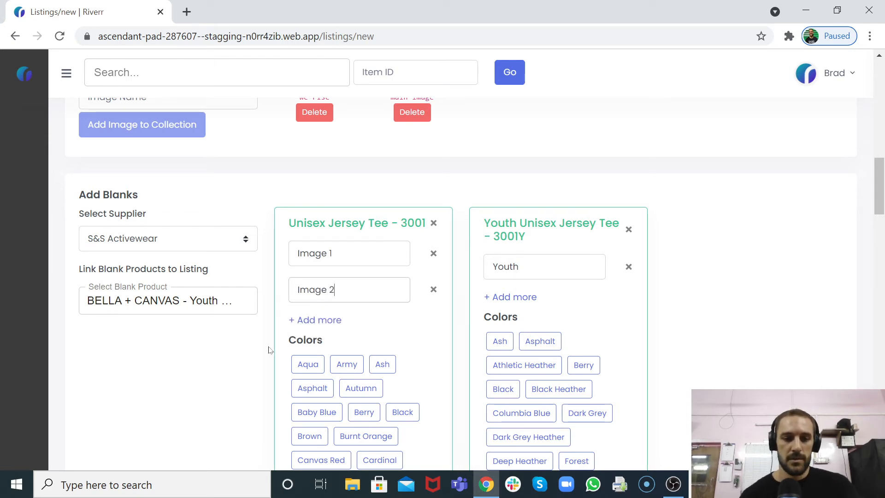
{"action": "scroll", "coordinate": [265, 348], "scroll_direction": "down", "scroll_amount": 20}
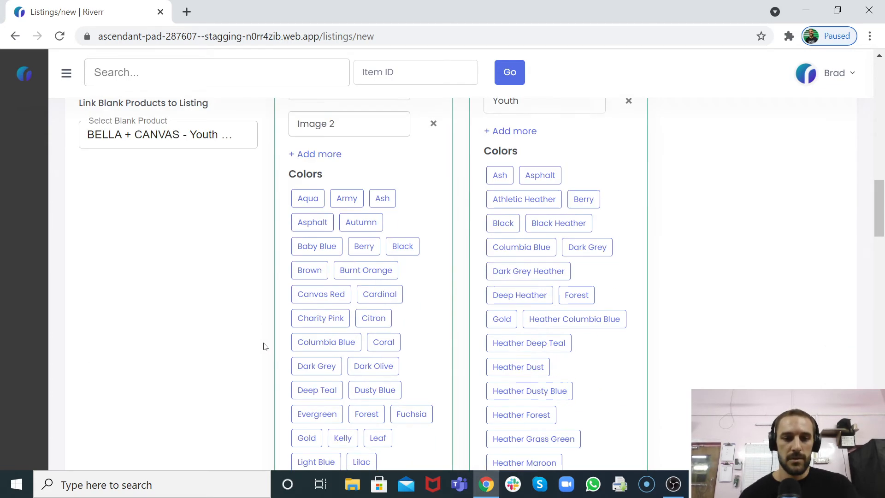
{"action": "scroll", "coordinate": [262, 345], "scroll_direction": "down", "scroll_amount": 5}
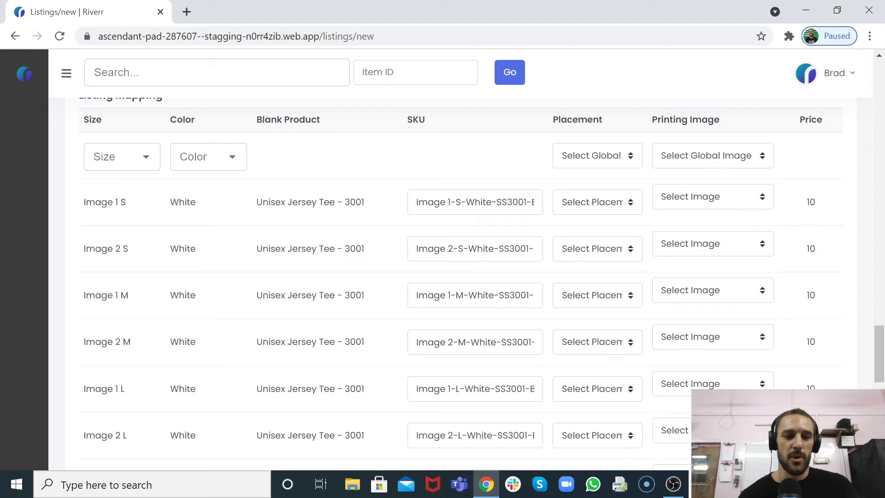
Step: Remove the second nickname from the Unisex Jersey Tee 3001 and review the Listing Mapping rows
{"action": "scroll", "coordinate": [212, 274], "scroll_direction": "up", "scroll_amount": 15}
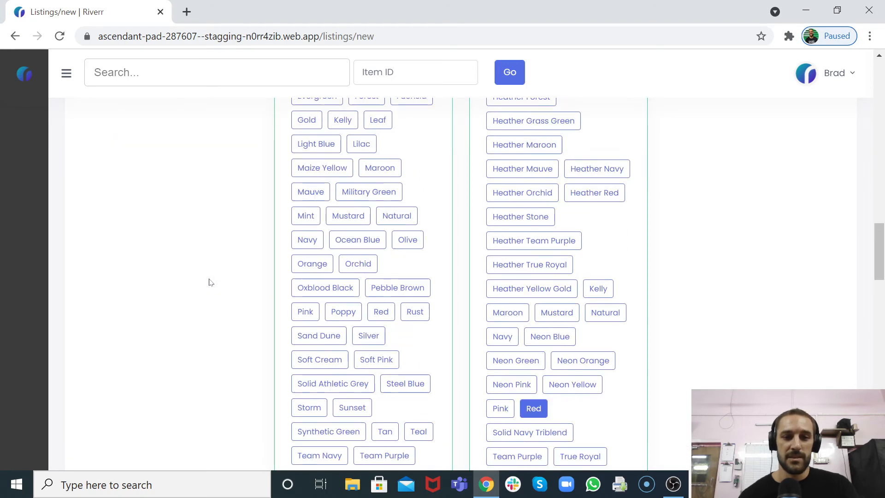
{"action": "scroll", "coordinate": [209, 281], "scroll_direction": "up", "scroll_amount": 6}
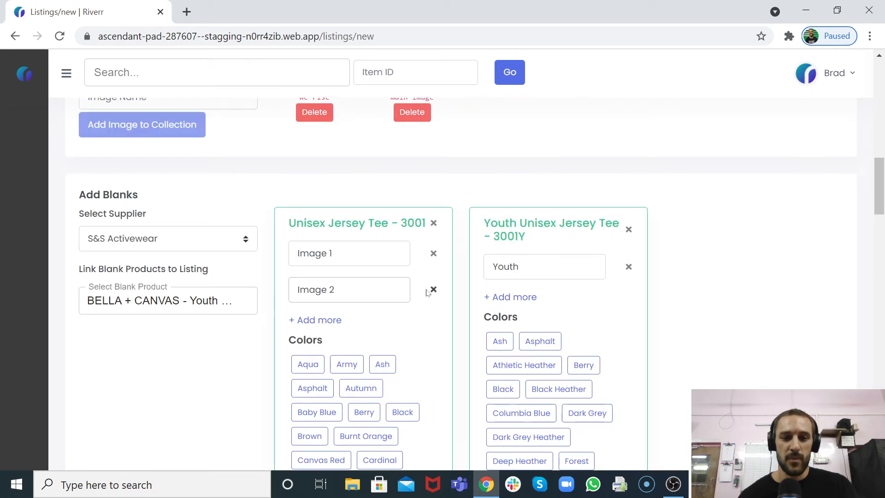
{"action": "left_click", "coordinate": [434, 289]}
{"action": "scroll", "coordinate": [318, 325], "scroll_direction": "down", "scroll_amount": 20}
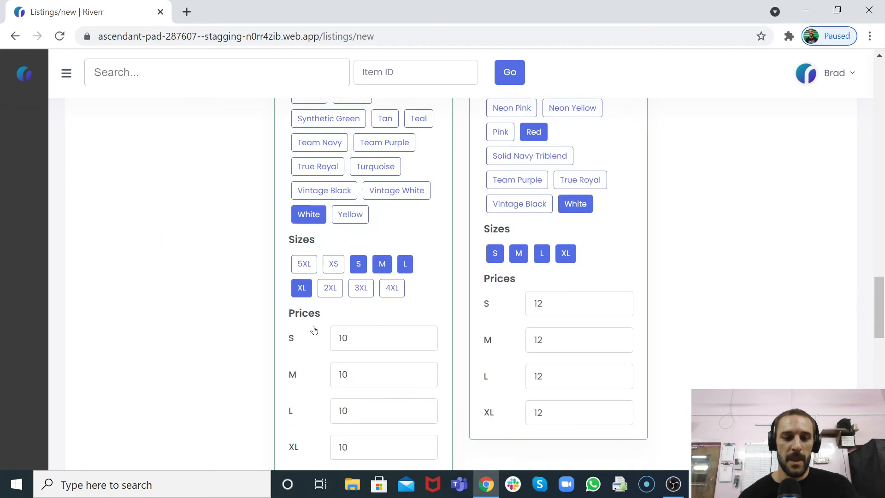
{"action": "scroll", "coordinate": [315, 329], "scroll_direction": "down", "scroll_amount": 3}
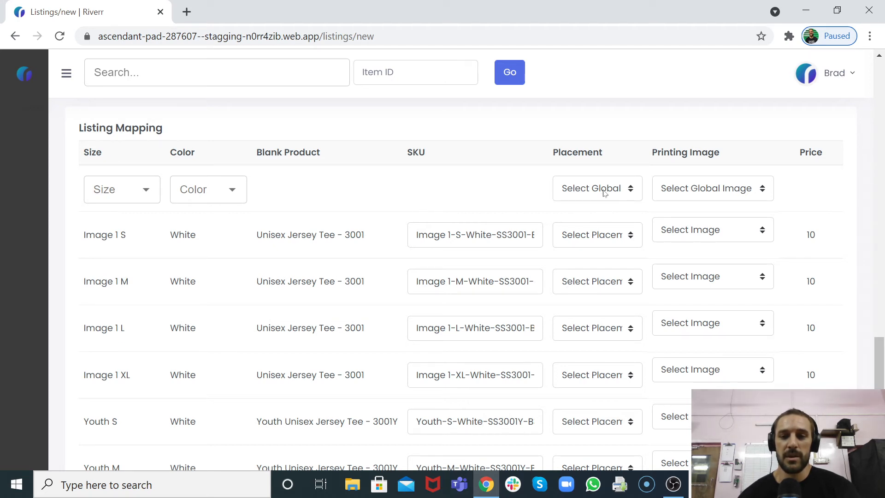
{"action": "scroll", "coordinate": [601, 192], "scroll_direction": "down", "scroll_amount": 5}
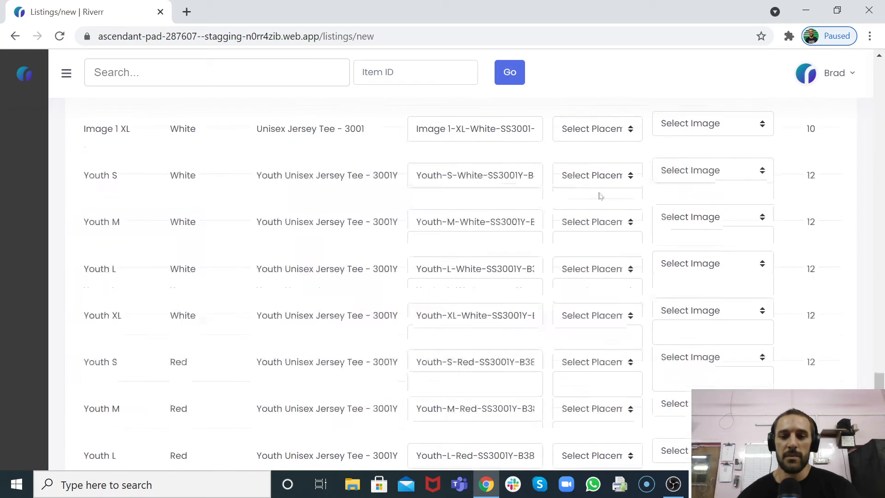
{"action": "scroll", "coordinate": [599, 193], "scroll_direction": "up", "scroll_amount": 4}
{"action": "scroll", "coordinate": [572, 196], "scroll_direction": "up", "scroll_amount": 2}
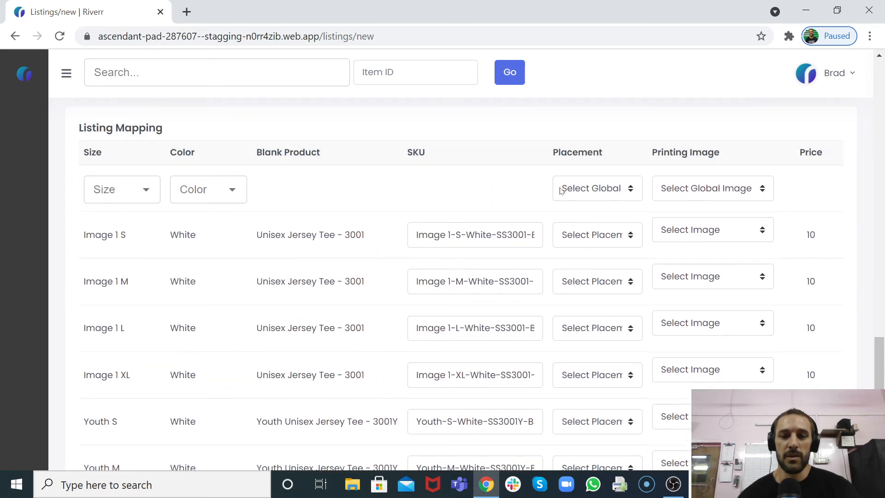
Step: Filter the Listing Mapping rows by the color White
{"action": "left_click", "coordinate": [578, 198]}
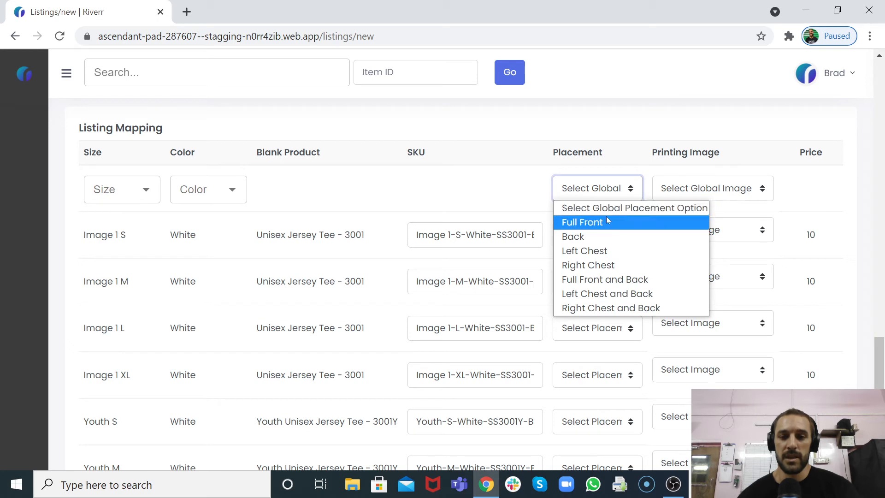
{"action": "left_click", "coordinate": [522, 206]}
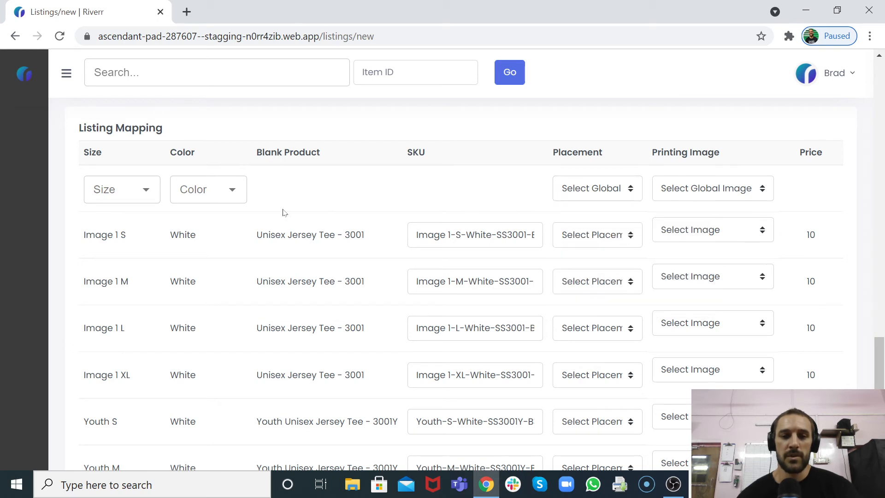
{"action": "left_click", "coordinate": [233, 193]}
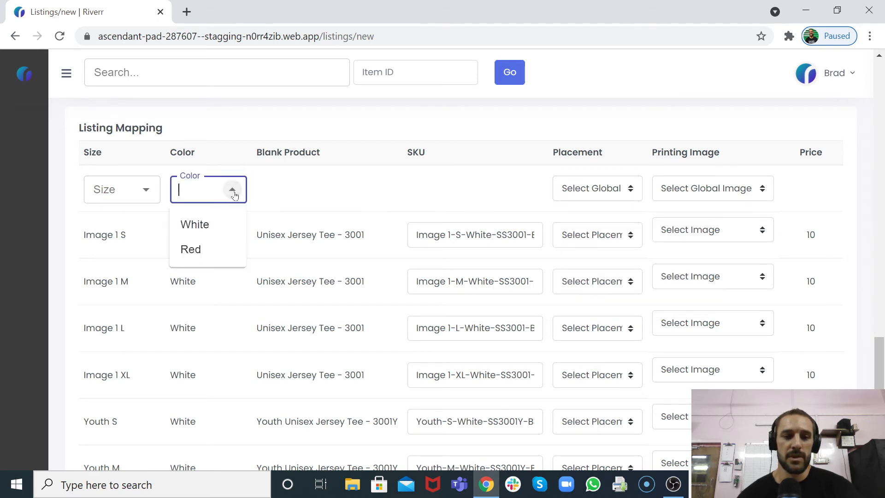
{"action": "left_click", "coordinate": [222, 225]}
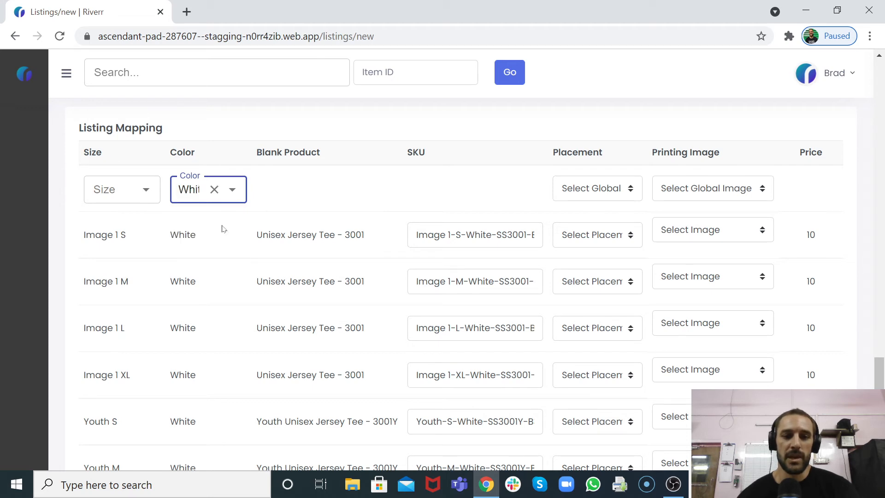
Step: Set the global placement to Full Front for the filtered White variants and check their rows
{"action": "left_click", "coordinate": [621, 191]}
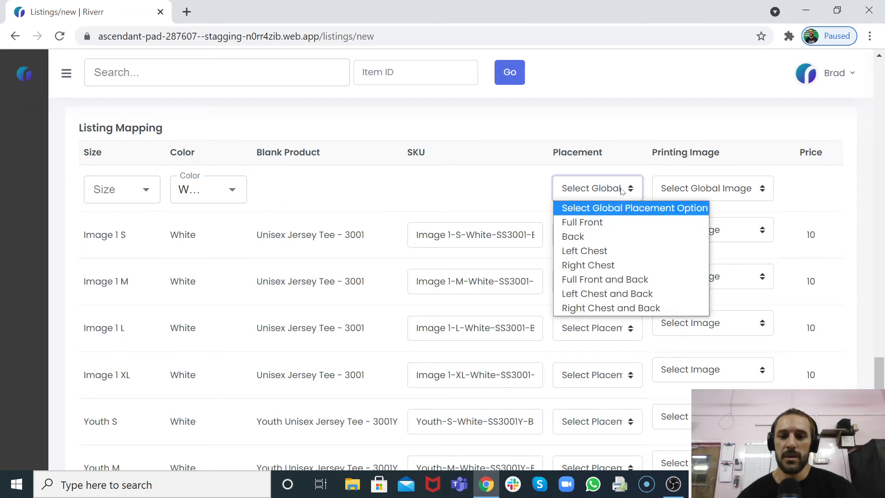
{"action": "left_click", "coordinate": [428, 186]}
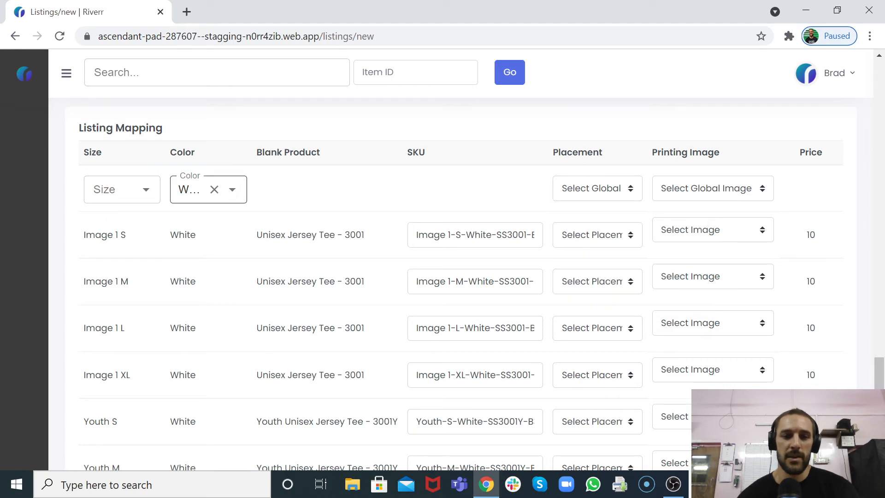
{"action": "scroll", "coordinate": [212, 188], "scroll_direction": "down", "scroll_amount": 5}
{"action": "scroll", "coordinate": [189, 188], "scroll_direction": "up", "scroll_amount": 6}
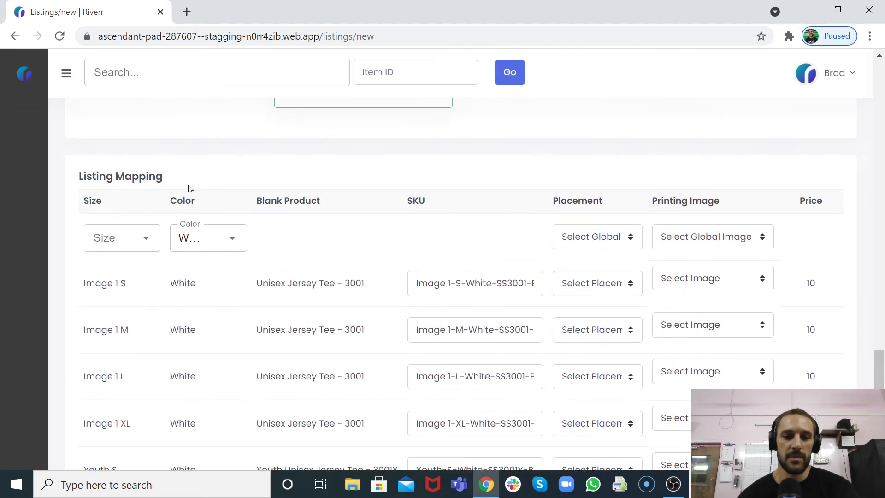
{"action": "left_click", "coordinate": [600, 235]}
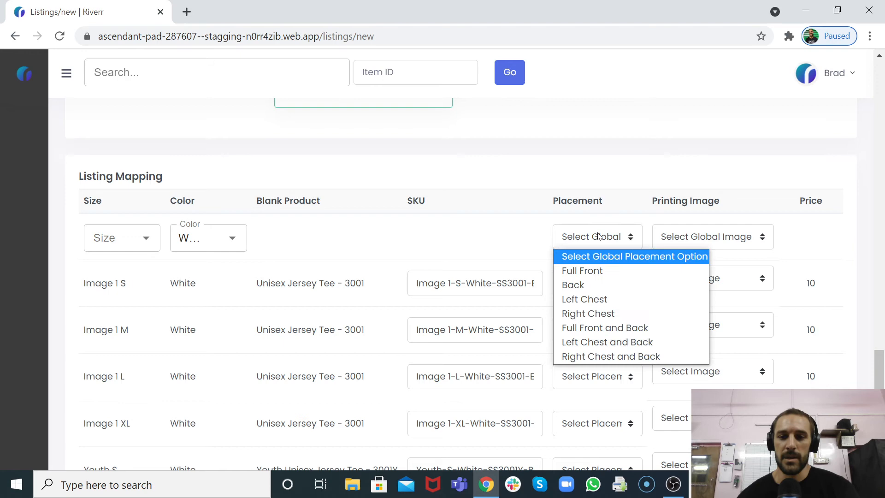
{"action": "left_click", "coordinate": [595, 271]}
{"action": "scroll", "coordinate": [524, 258], "scroll_direction": "down", "scroll_amount": 6}
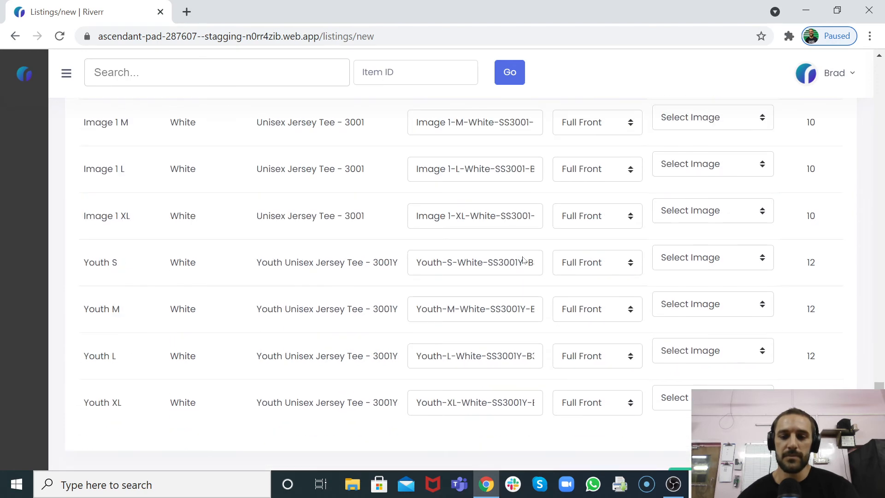
Step: Clear the White color filter, check the placements of all variants, and filter the Listing Mapping by Red
{"action": "scroll", "coordinate": [524, 259], "scroll_direction": "up", "scroll_amount": 7}
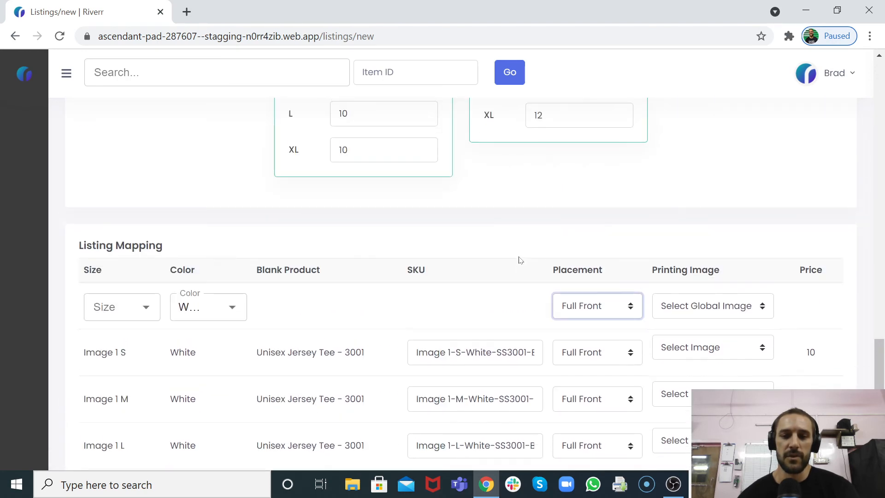
{"action": "left_click", "coordinate": [215, 307]}
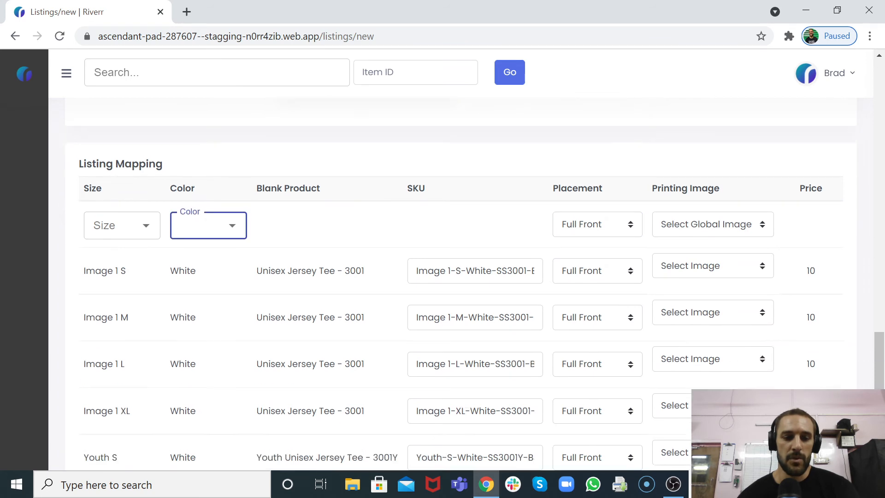
{"action": "scroll", "coordinate": [220, 306], "scroll_direction": "down", "scroll_amount": 8}
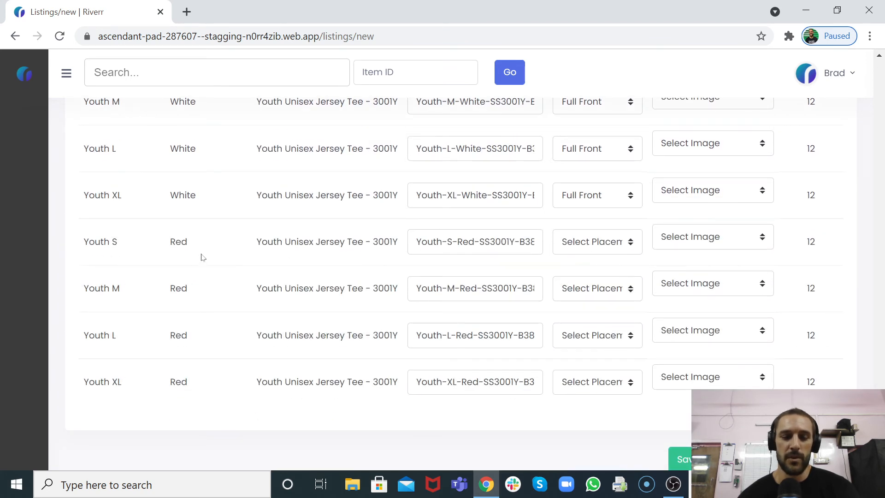
{"action": "scroll", "coordinate": [203, 257], "scroll_direction": "up", "scroll_amount": 9}
{"action": "left_click", "coordinate": [233, 239]}
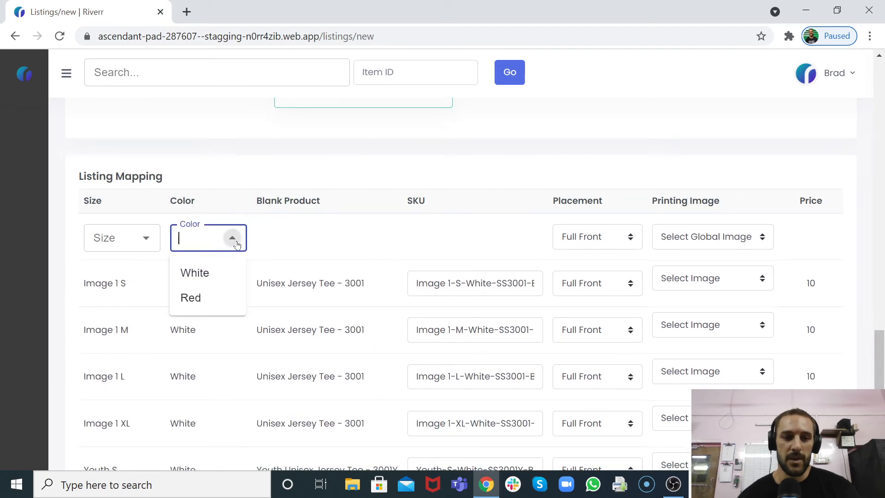
{"action": "left_click", "coordinate": [216, 301]}
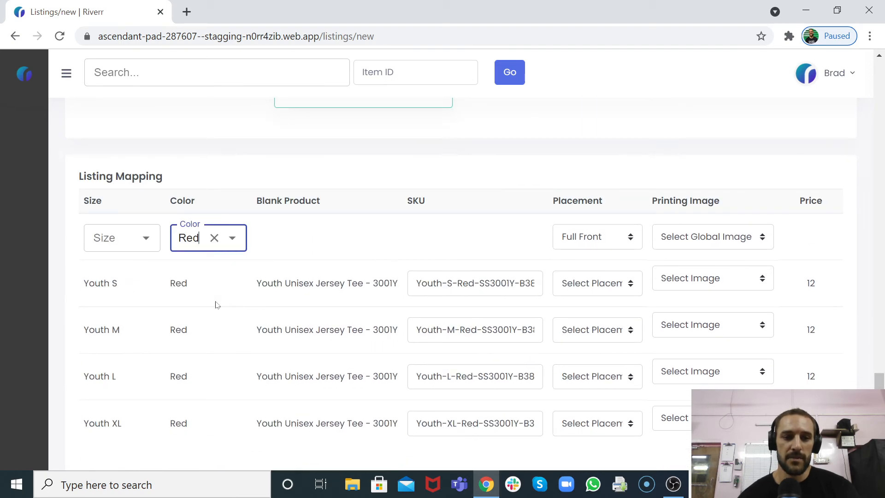
Step: Set the global placement to Back for the filtered Red variants, and clear the color filter to check all rows
{"action": "left_click", "coordinate": [594, 242]}
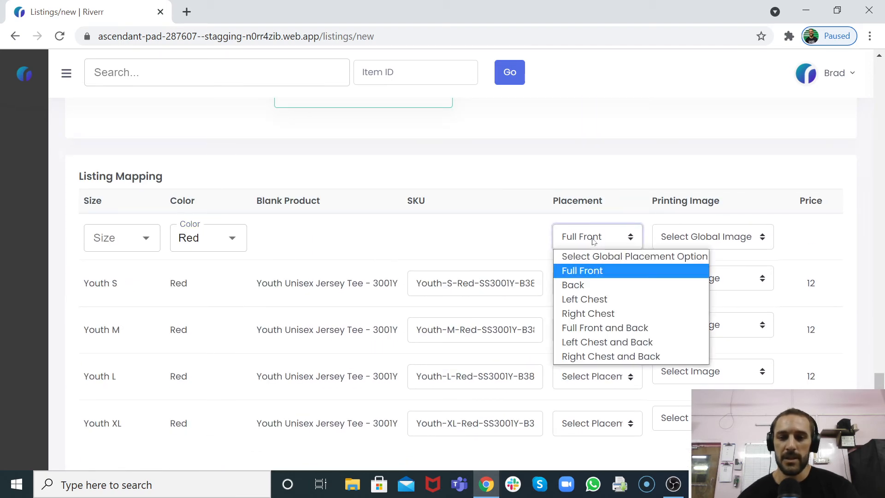
{"action": "left_click", "coordinate": [579, 286]}
{"action": "scroll", "coordinate": [493, 237], "scroll_direction": "down", "scroll_amount": 2}
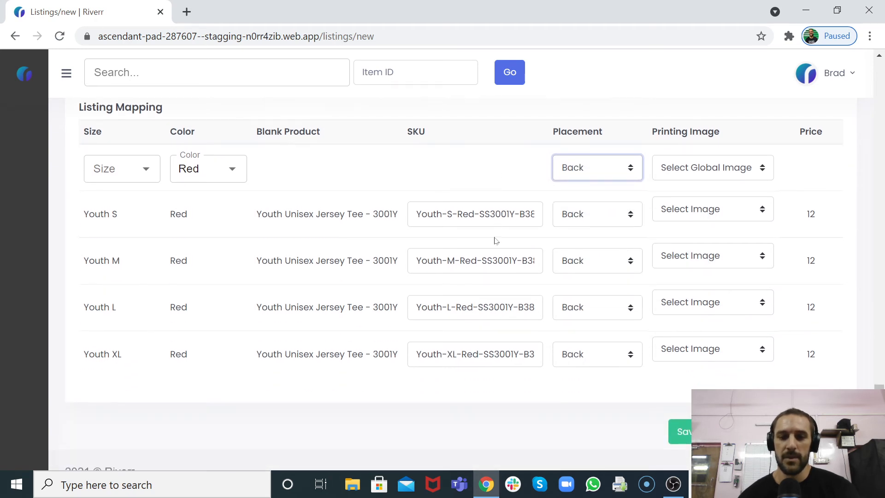
{"action": "left_click", "coordinate": [214, 168]}
{"action": "scroll", "coordinate": [262, 190], "scroll_direction": "down", "scroll_amount": 5}
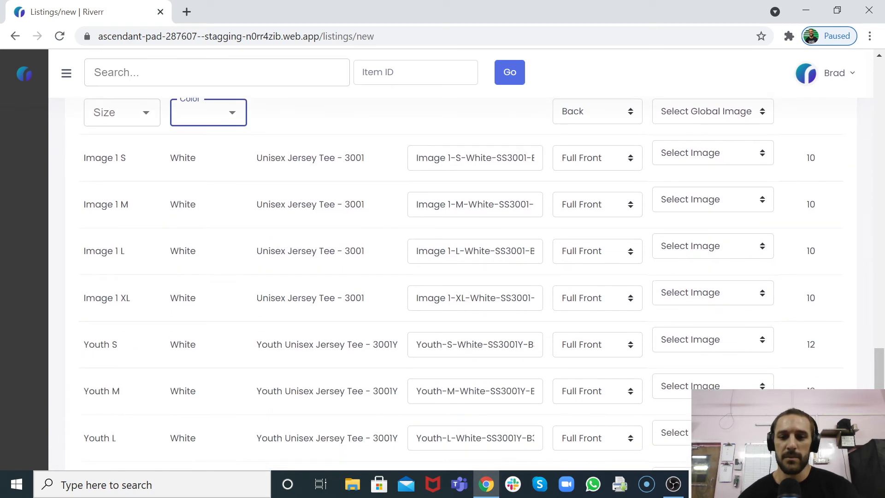
Step: Set the global printing image to "we rise" for all Listing Mapping variants and check their rows
{"action": "scroll", "coordinate": [443, 276], "scroll_direction": "down", "scroll_amount": 2}
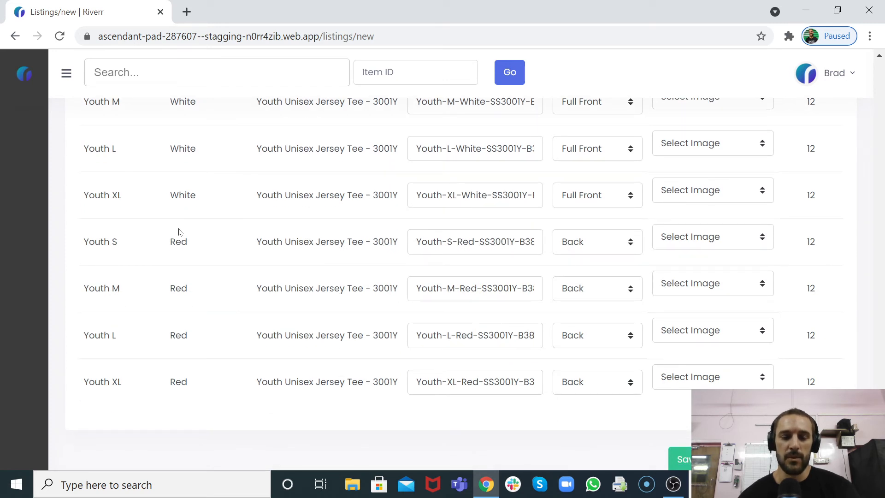
{"action": "scroll", "coordinate": [400, 245], "scroll_direction": "up", "scroll_amount": 8}
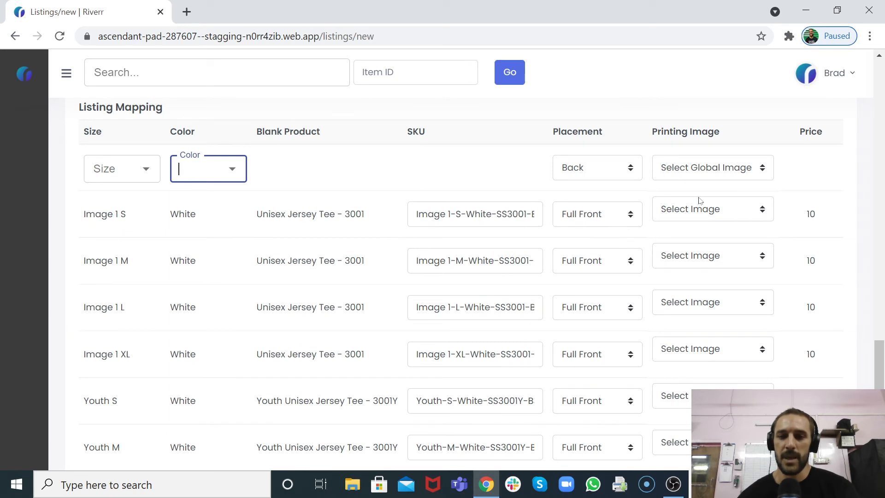
{"action": "left_click", "coordinate": [709, 176]}
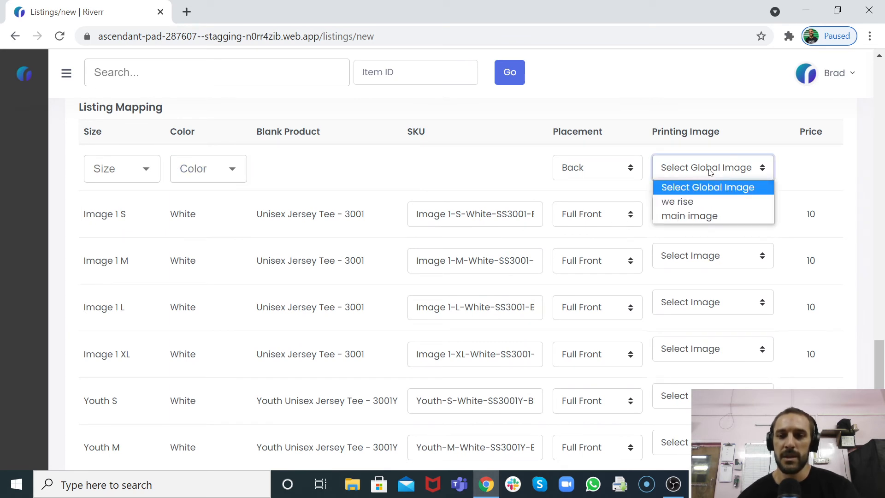
{"action": "left_click", "coordinate": [708, 203]}
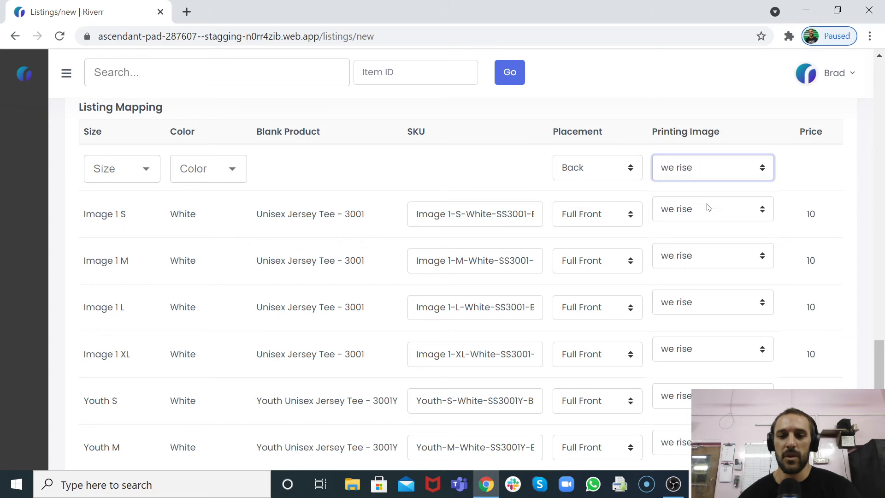
{"action": "scroll", "coordinate": [705, 206], "scroll_direction": "down", "scroll_amount": 9}
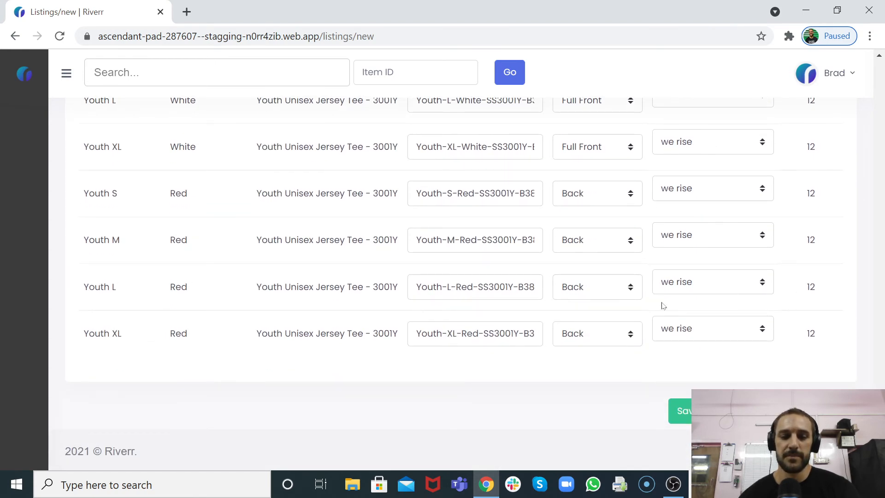
Step: Review the whole listing form and save it as a template titled "We Rise"
{"action": "scroll", "coordinate": [663, 306], "scroll_direction": "up", "scroll_amount": 12}
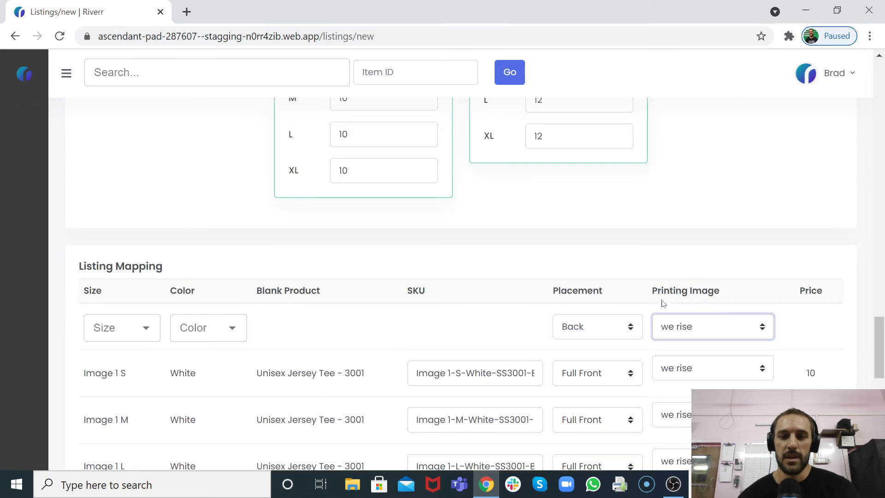
{"action": "scroll", "coordinate": [663, 303], "scroll_direction": "up", "scroll_amount": 15}
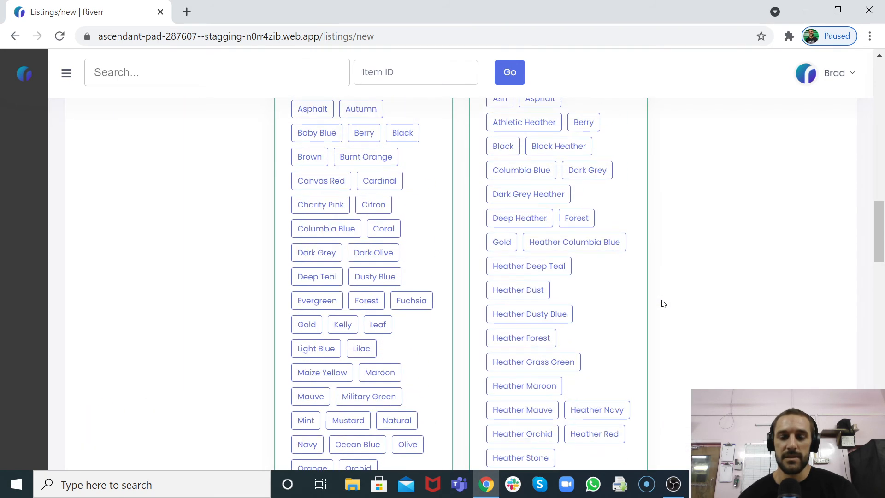
{"action": "scroll", "coordinate": [662, 303], "scroll_direction": "up", "scroll_amount": 15}
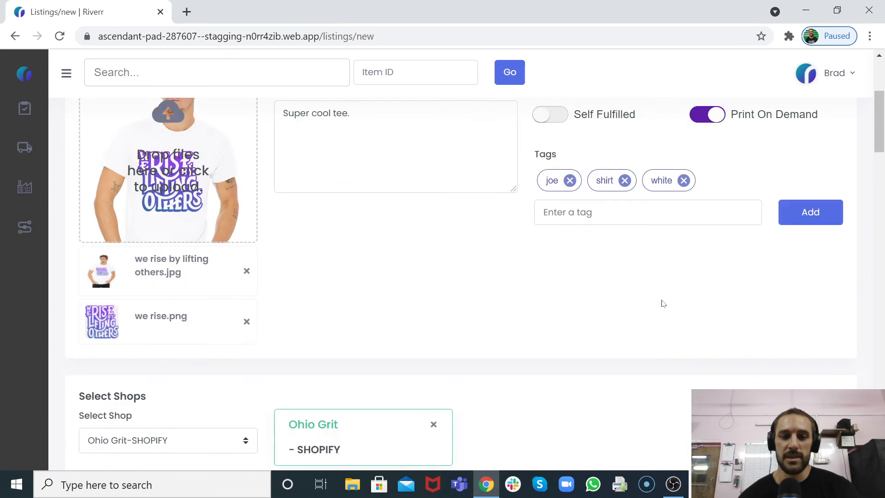
{"action": "scroll", "coordinate": [663, 303], "scroll_direction": "down", "scroll_amount": 12}
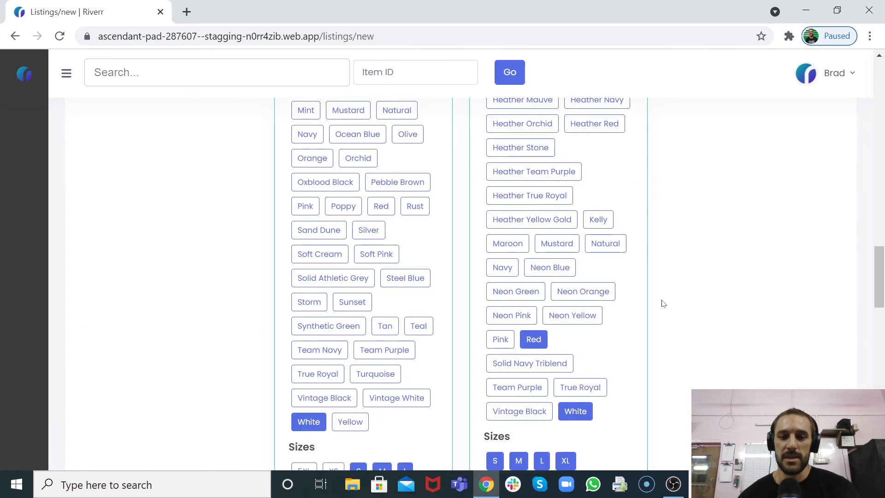
{"action": "scroll", "coordinate": [663, 303], "scroll_direction": "down", "scroll_amount": 15}
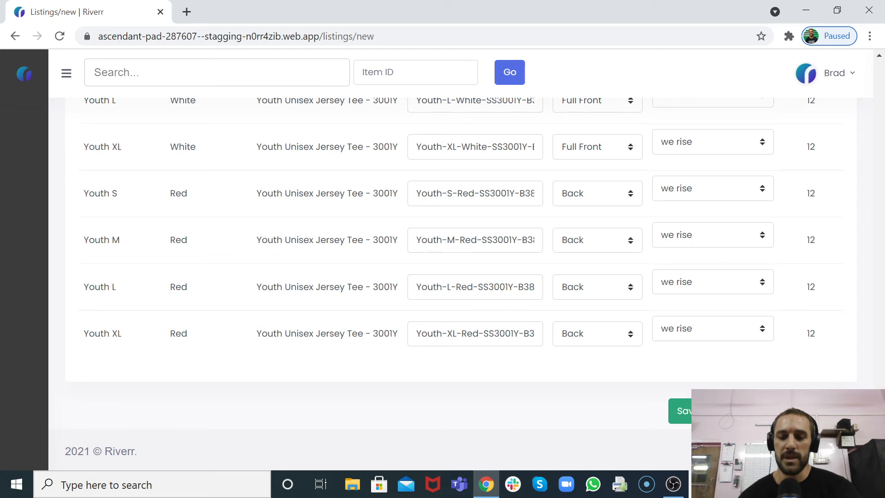
{"action": "left_click", "coordinate": [679, 410]}
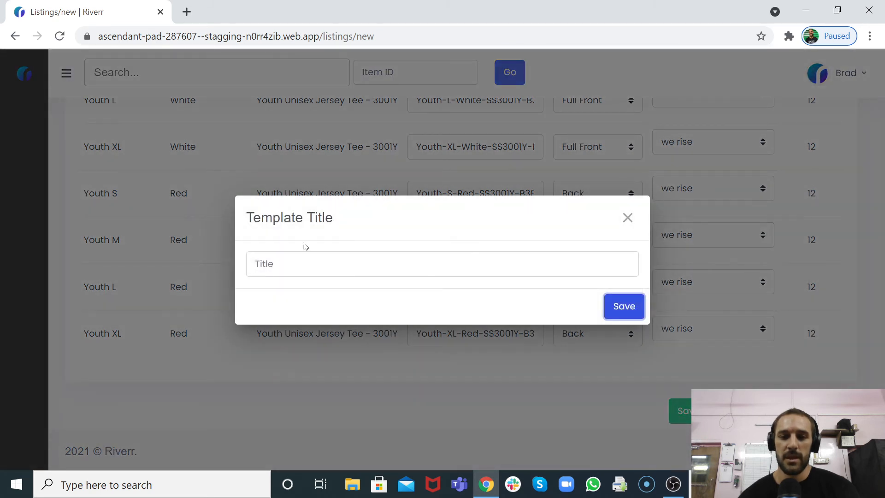
{"action": "left_click", "coordinate": [305, 264]}
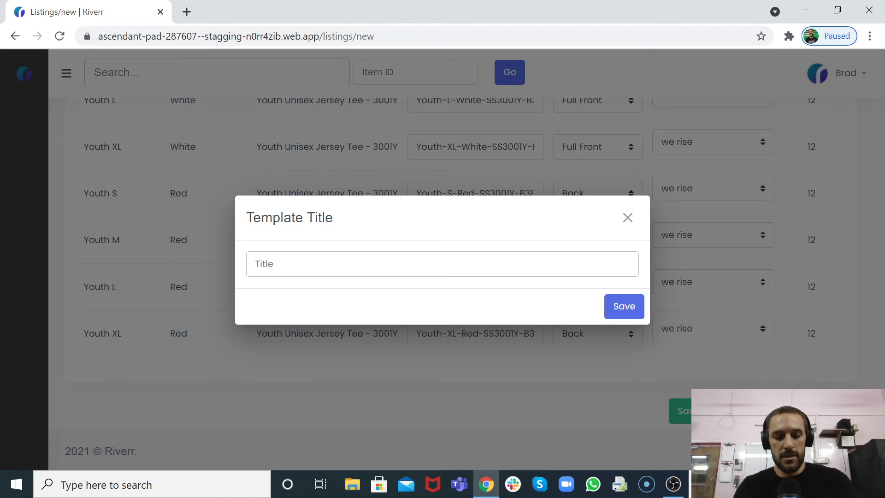
{"action": "type", "text": "We Rise"}
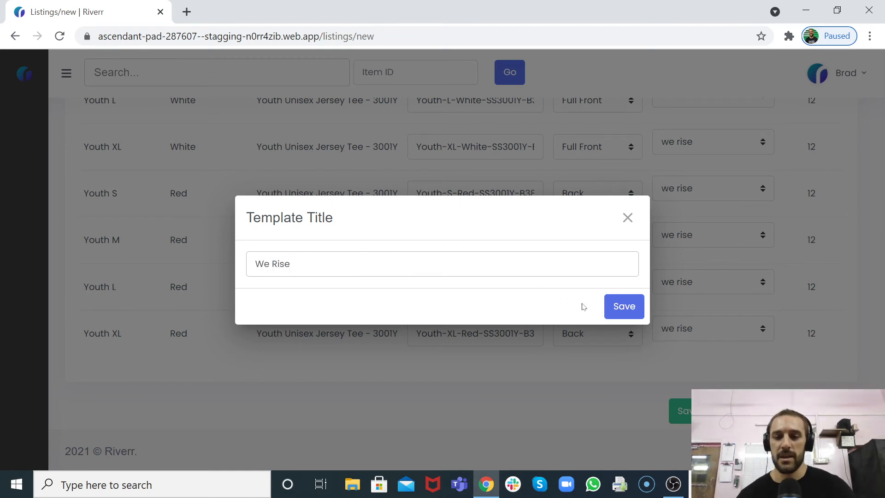
{"action": "left_click", "coordinate": [618, 306]}
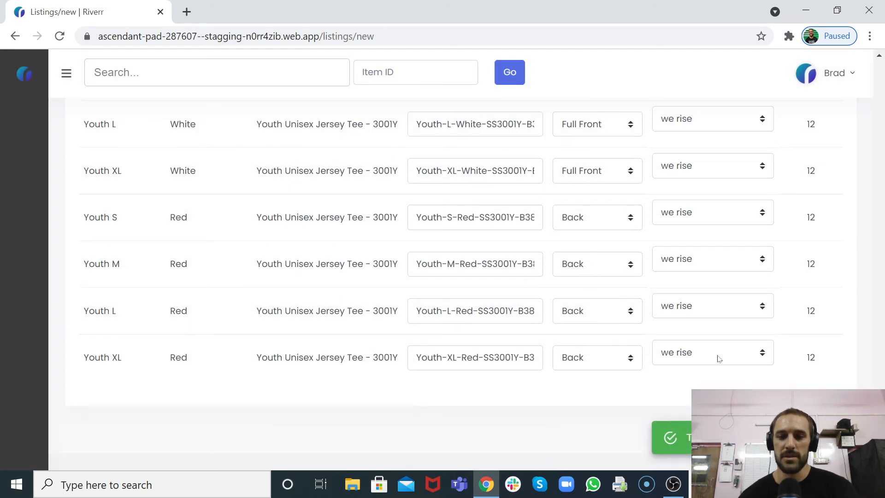
Step: Look over the completed listing form once more and save the listing to the Ohio Grit Shopify shop
{"action": "scroll", "coordinate": [664, 287], "scroll_direction": "up", "scroll_amount": 5}
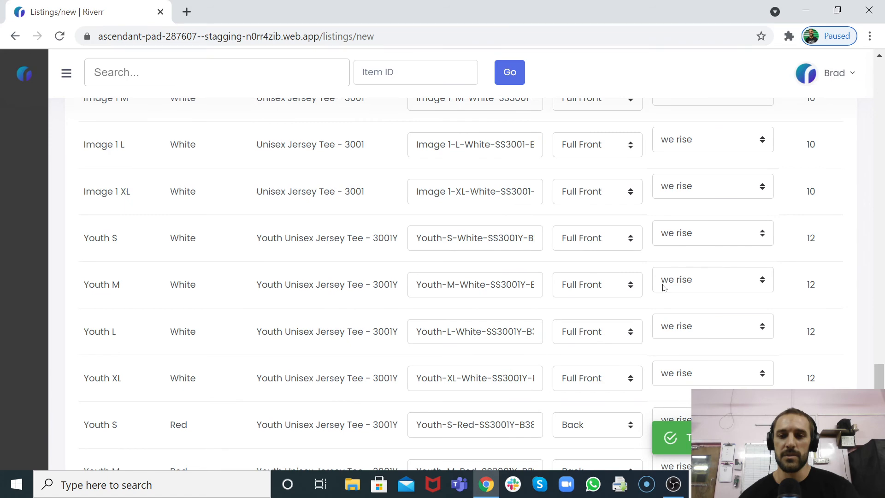
{"action": "scroll", "coordinate": [664, 288], "scroll_direction": "up", "scroll_amount": 15}
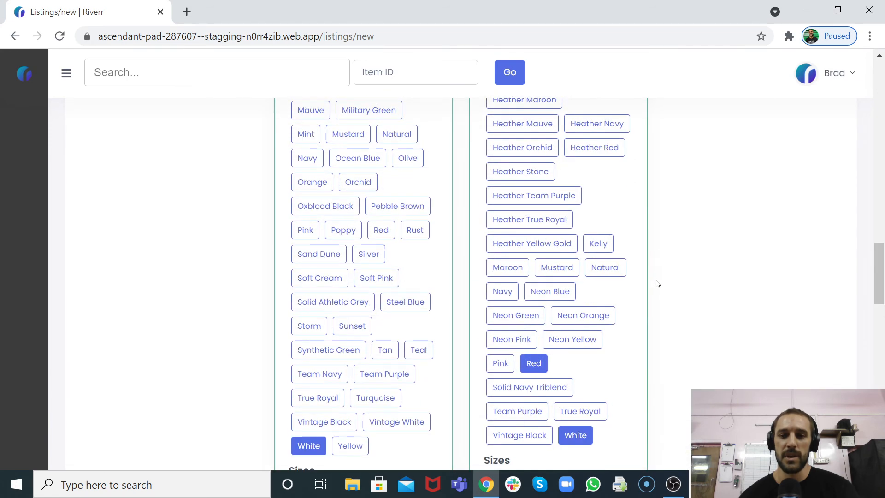
{"action": "scroll", "coordinate": [549, 272], "scroll_direction": "up", "scroll_amount": 8}
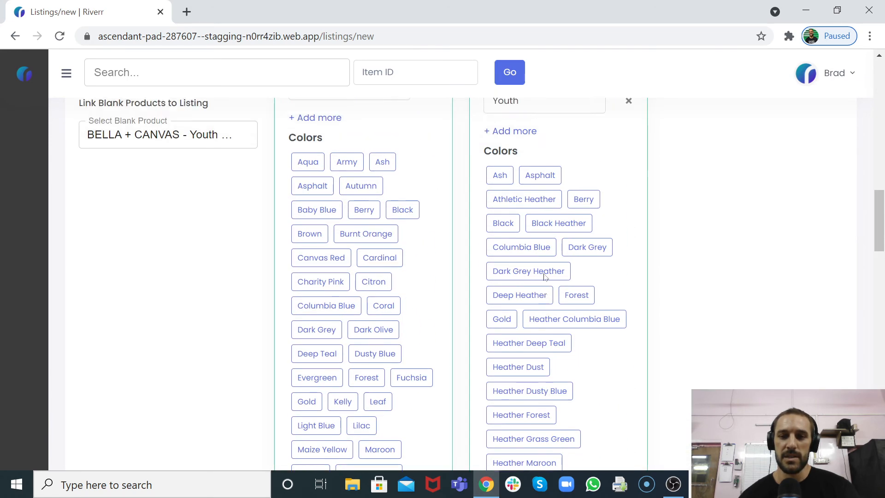
{"action": "scroll", "coordinate": [544, 276], "scroll_direction": "up", "scroll_amount": 20}
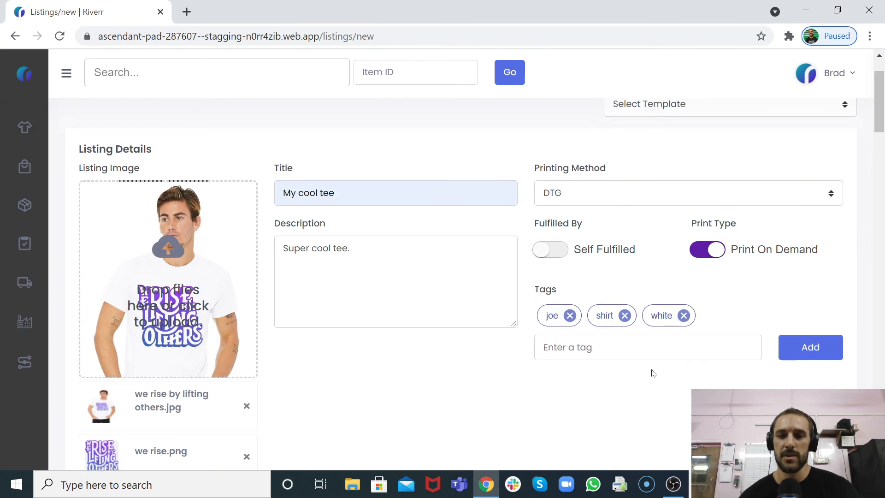
{"action": "scroll", "coordinate": [652, 372], "scroll_direction": "up", "scroll_amount": 2}
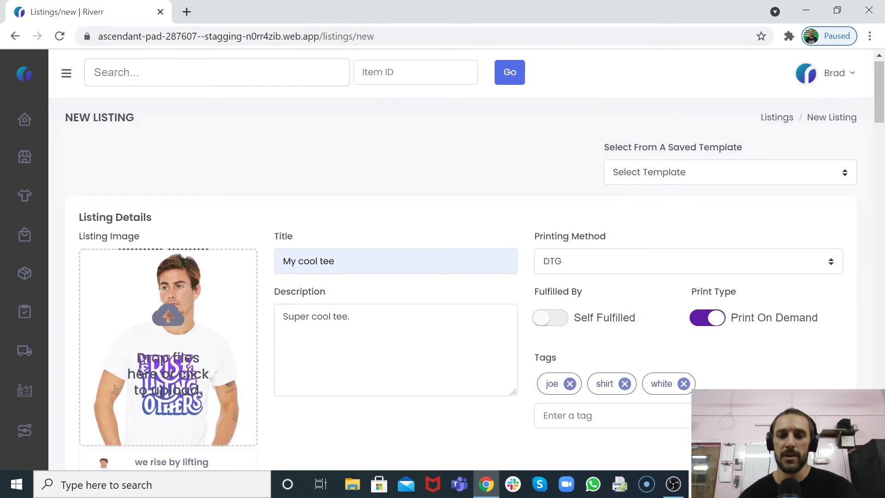
{"action": "scroll", "coordinate": [535, 253], "scroll_direction": "down", "scroll_amount": 20}
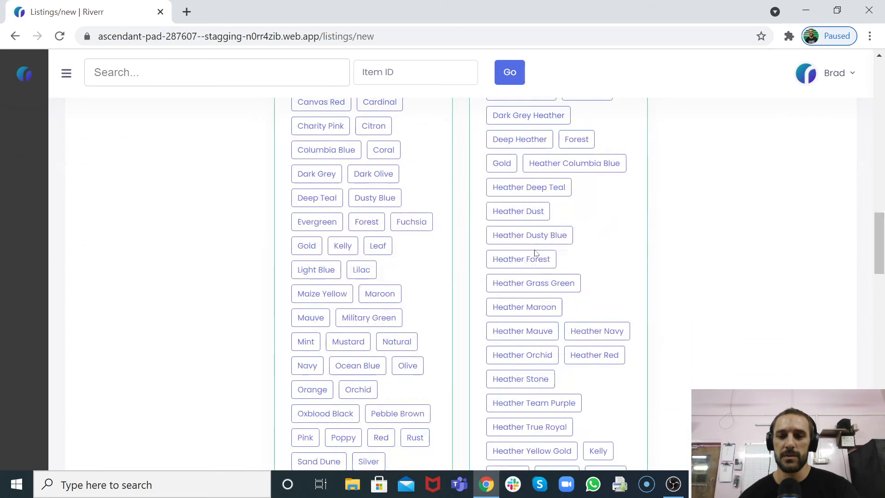
{"action": "scroll", "coordinate": [534, 252], "scroll_direction": "down", "scroll_amount": 15}
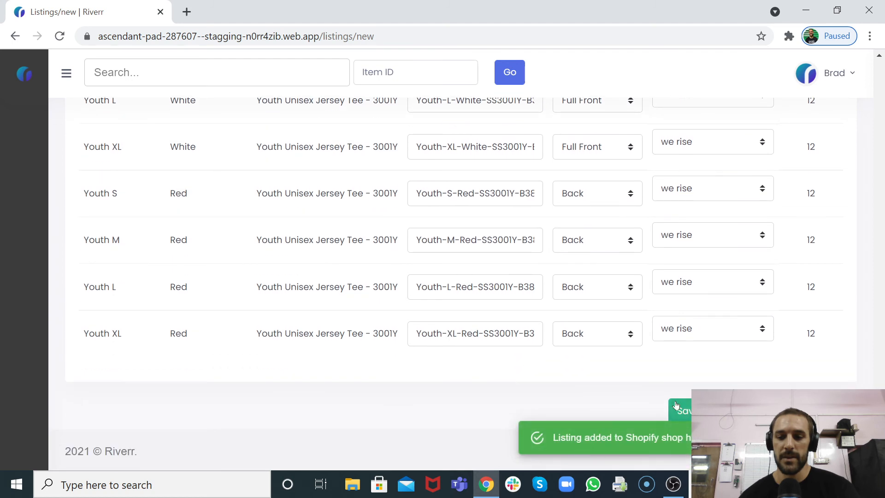
Step: Examine the saved My cool tee listing's details, including its print settings, blanks, printing image and variant mapping rows
{"action": "scroll", "coordinate": [531, 353], "scroll_direction": "up", "scroll_amount": 7}
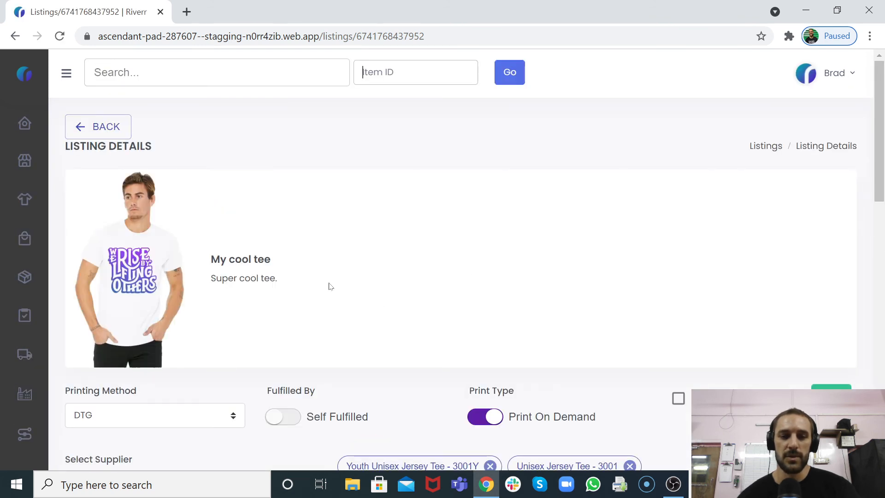
{"action": "scroll", "coordinate": [374, 314], "scroll_direction": "down", "scroll_amount": 3}
{"action": "scroll", "coordinate": [373, 313], "scroll_direction": "down", "scroll_amount": 4}
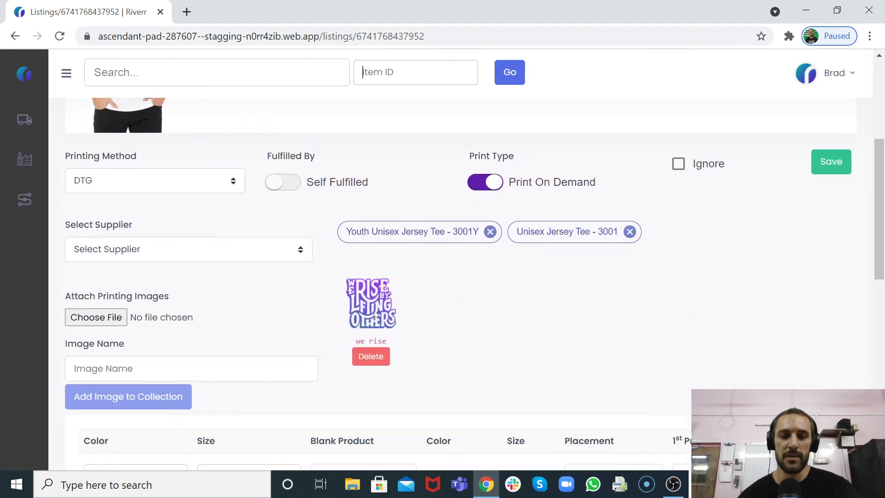
{"action": "scroll", "coordinate": [460, 390], "scroll_direction": "down", "scroll_amount": 4}
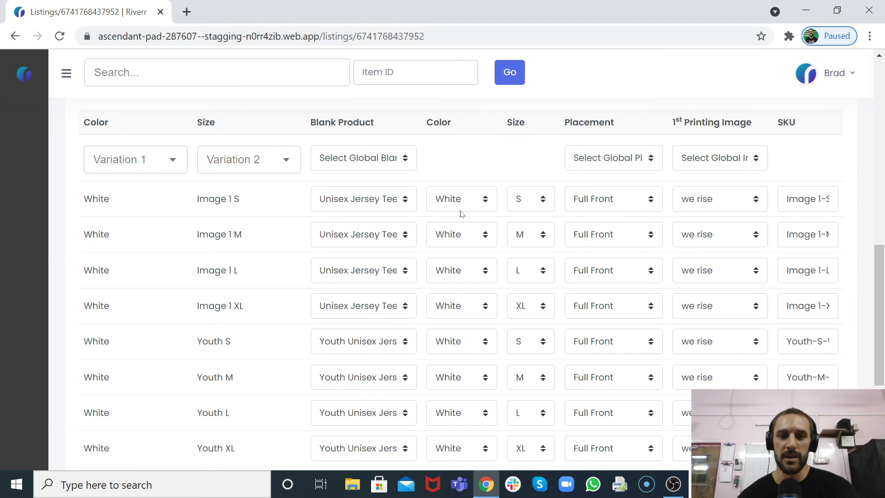
{"action": "scroll", "coordinate": [199, 247], "scroll_direction": "down", "scroll_amount": 1}
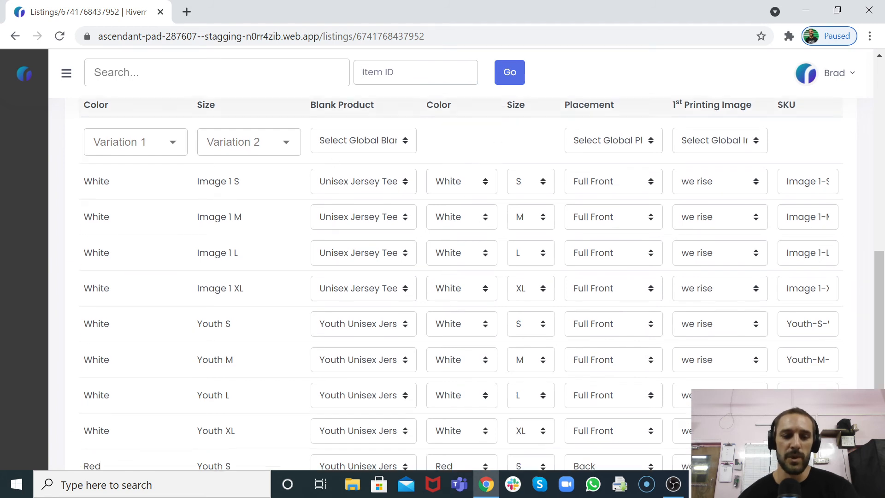
{"action": "scroll", "coordinate": [206, 279], "scroll_direction": "down", "scroll_amount": 3}
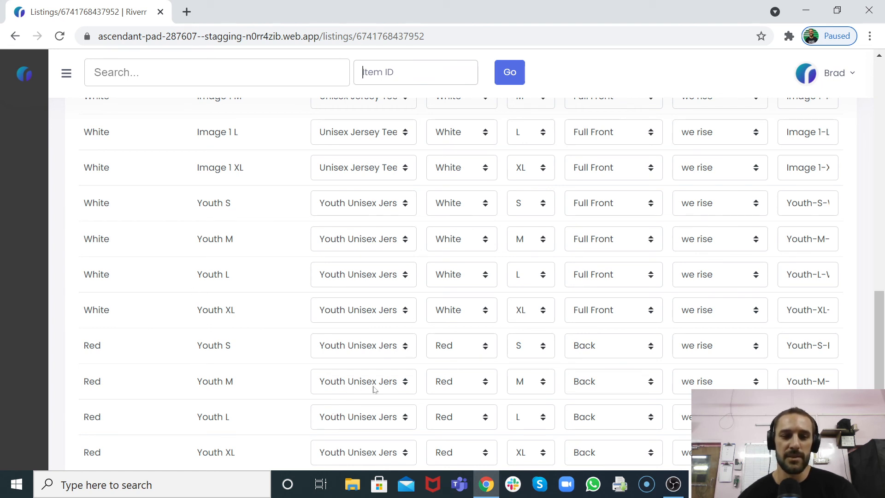
{"action": "scroll", "coordinate": [778, 313], "scroll_direction": "down", "scroll_amount": 2}
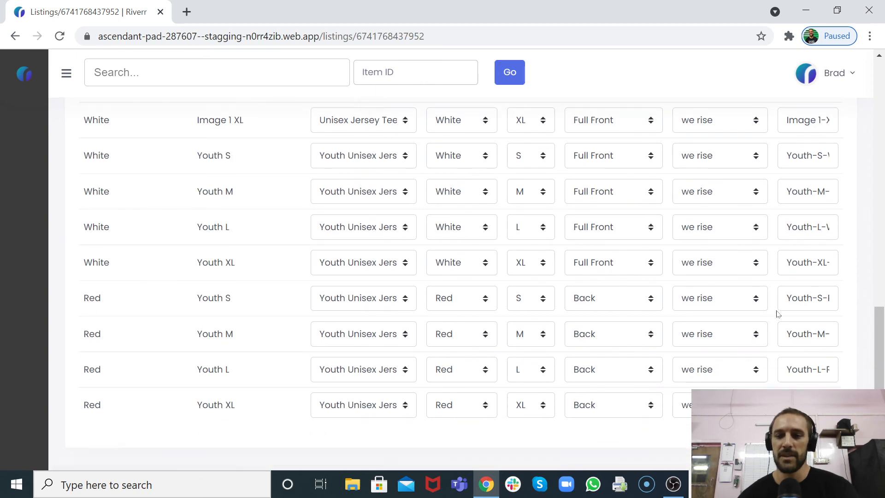
{"action": "scroll", "coordinate": [777, 315], "scroll_direction": "up", "scroll_amount": 6}
{"action": "scroll", "coordinate": [777, 314], "scroll_direction": "up", "scroll_amount": 10}
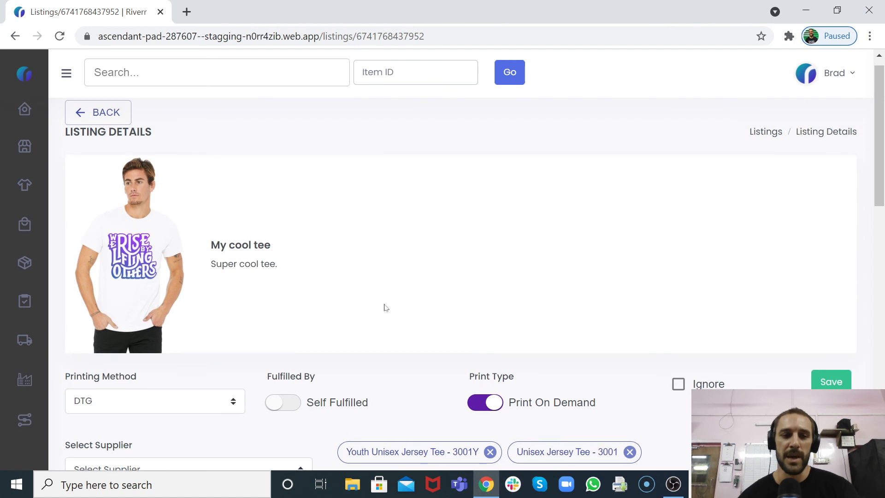
{"action": "scroll", "coordinate": [297, 401], "scroll_direction": "down", "scroll_amount": 1}
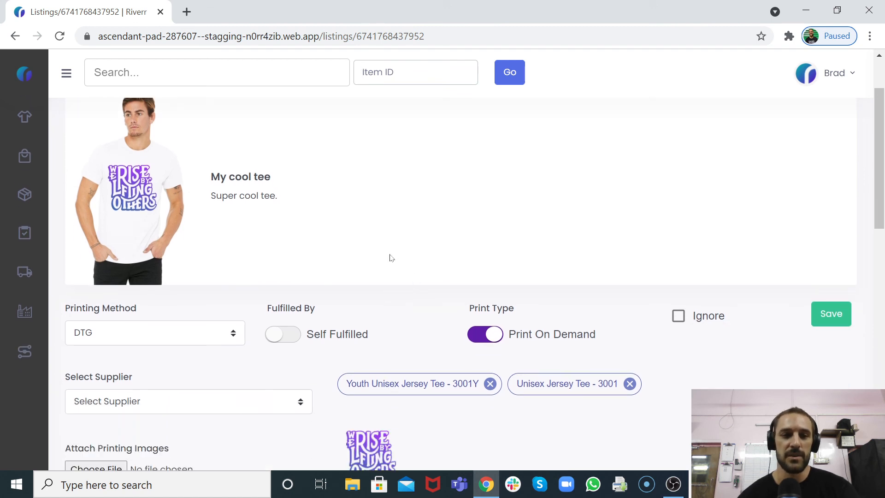
Step: Start another manual listing from the saved We Rise template and check the prefilled details
{"action": "mouse_move", "coordinate": [46, 243]}
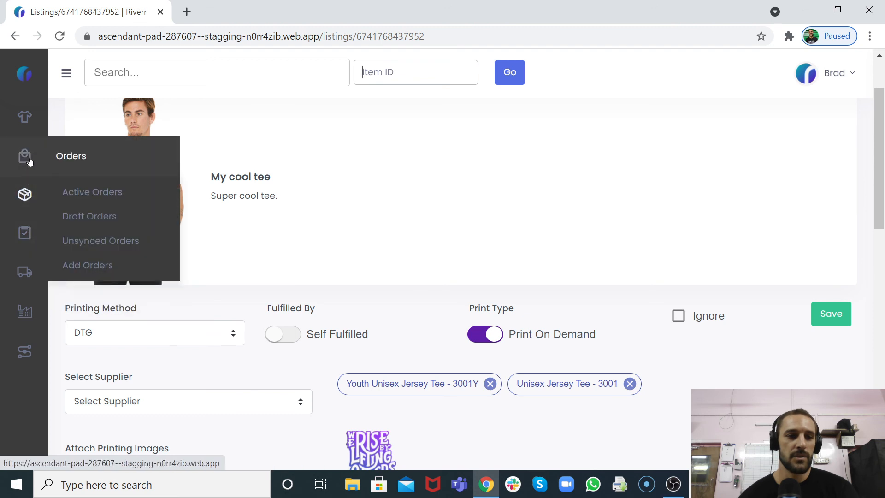
{"action": "left_click", "coordinate": [41, 125]}
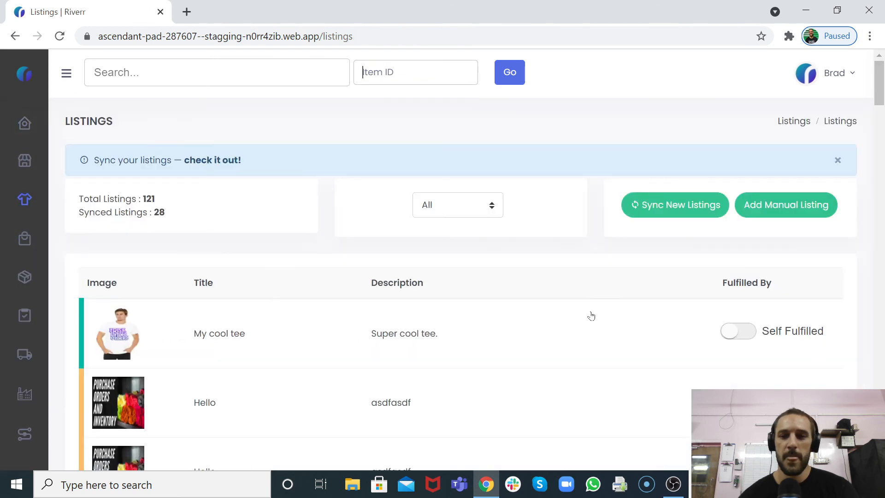
{"action": "left_click", "coordinate": [778, 205]}
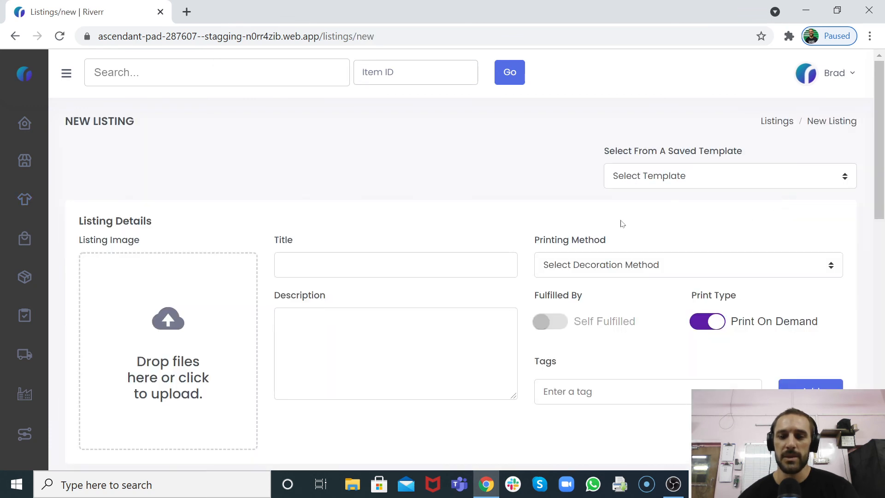
{"action": "left_click", "coordinate": [678, 182]}
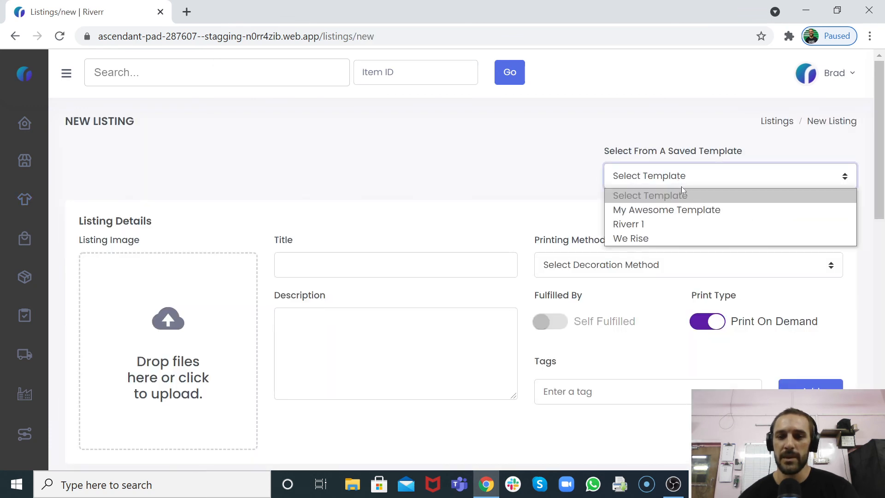
{"action": "left_click", "coordinate": [629, 238]}
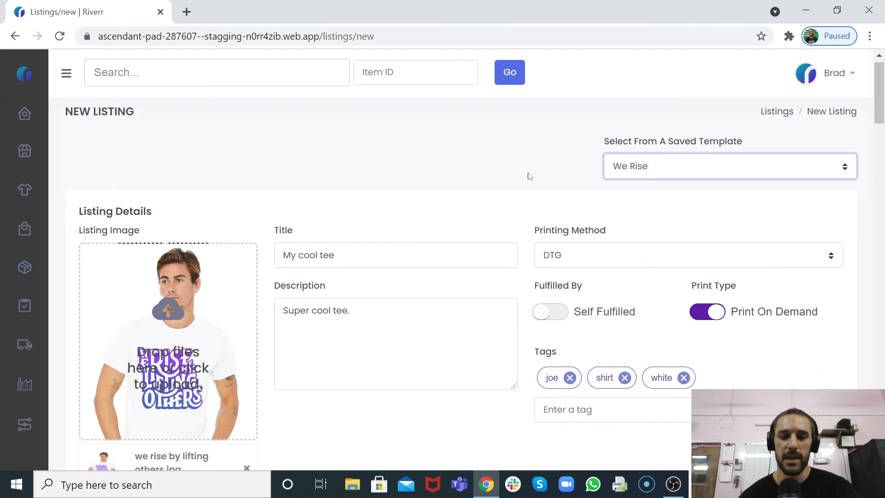
{"action": "scroll", "coordinate": [529, 176], "scroll_direction": "down", "scroll_amount": 1}
{"action": "scroll", "coordinate": [445, 224], "scroll_direction": "down", "scroll_amount": 4}
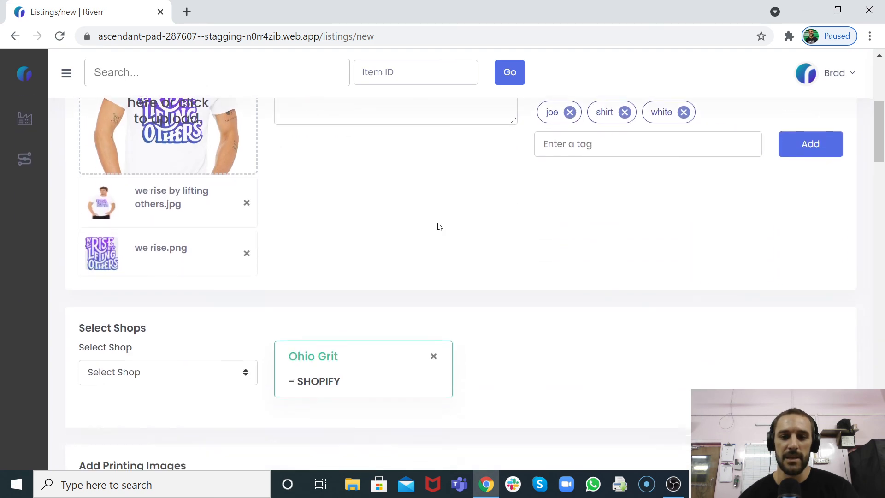
Step: Examine the shop, printing images, and blanks' colors, sizes and prices that the template filled into the new listing
{"action": "scroll", "coordinate": [438, 227], "scroll_direction": "down", "scroll_amount": 12}
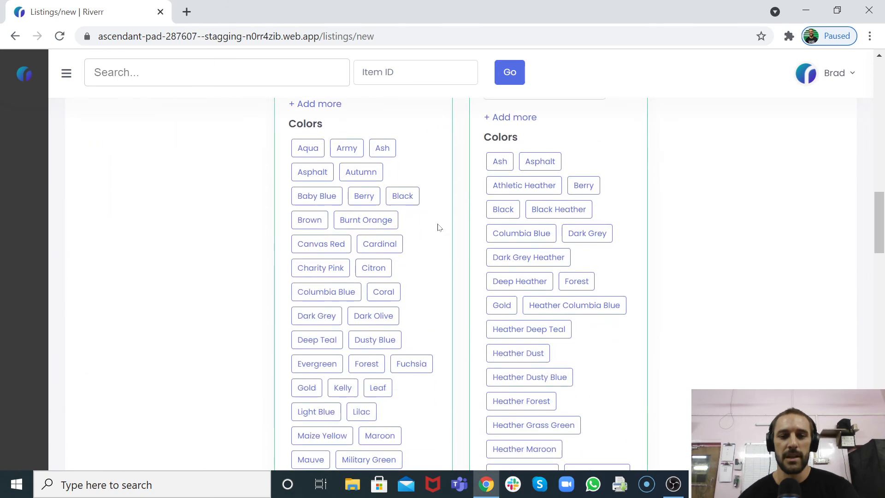
{"action": "scroll", "coordinate": [438, 227], "scroll_direction": "down", "scroll_amount": 14}
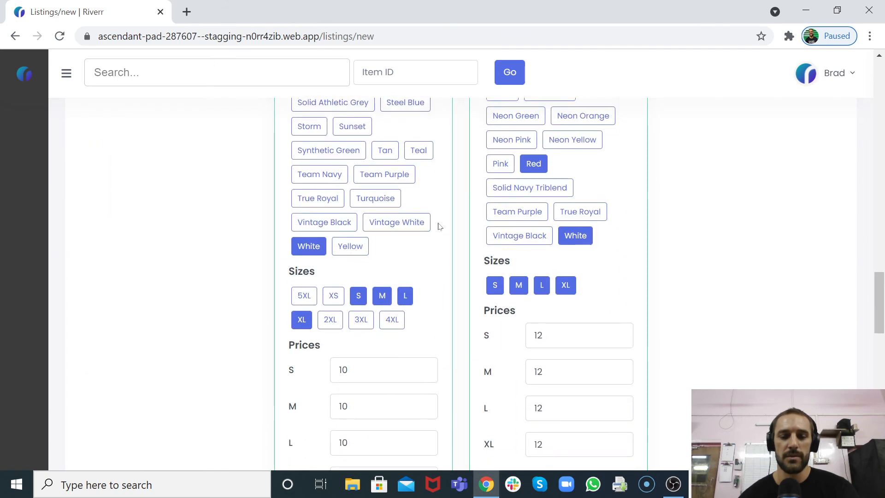
{"action": "scroll", "coordinate": [438, 226], "scroll_direction": "down", "scroll_amount": 1}
{"action": "scroll", "coordinate": [440, 224], "scroll_direction": "up", "scroll_amount": 10}
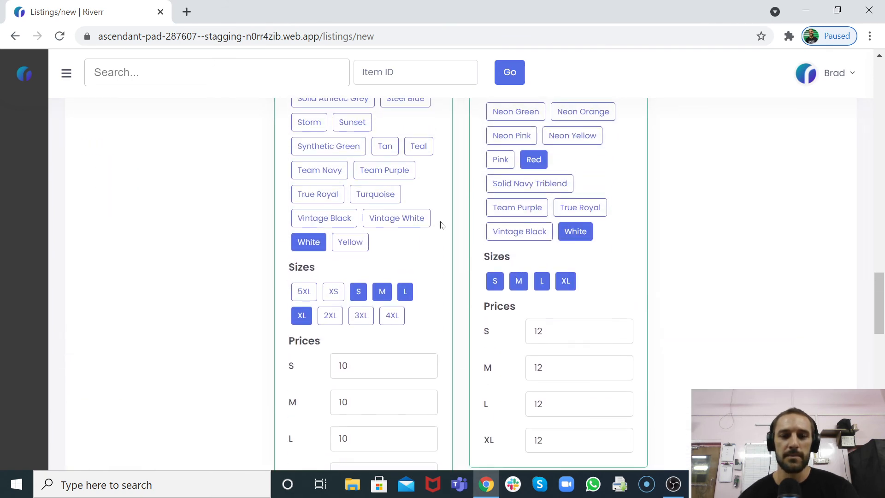
{"action": "scroll", "coordinate": [441, 223], "scroll_direction": "up", "scroll_amount": 10}
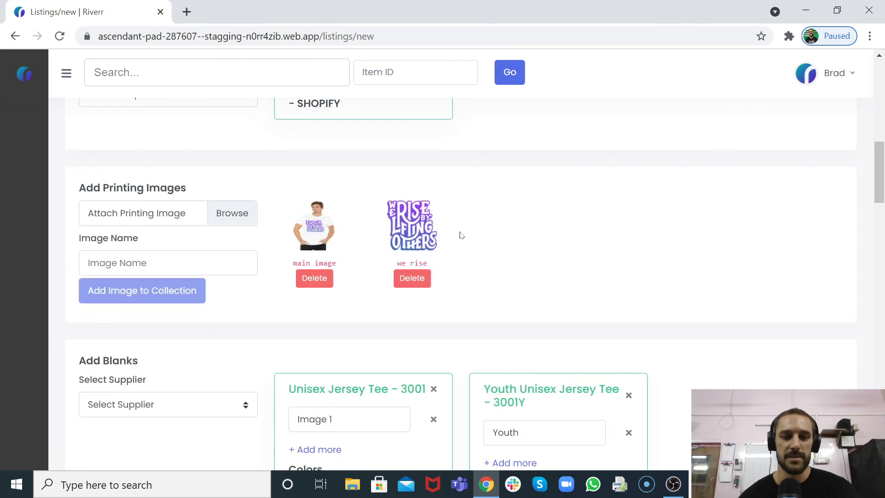
{"action": "scroll", "coordinate": [460, 235], "scroll_direction": "up", "scroll_amount": 2}
{"action": "scroll", "coordinate": [461, 235], "scroll_direction": "up", "scroll_amount": 9}
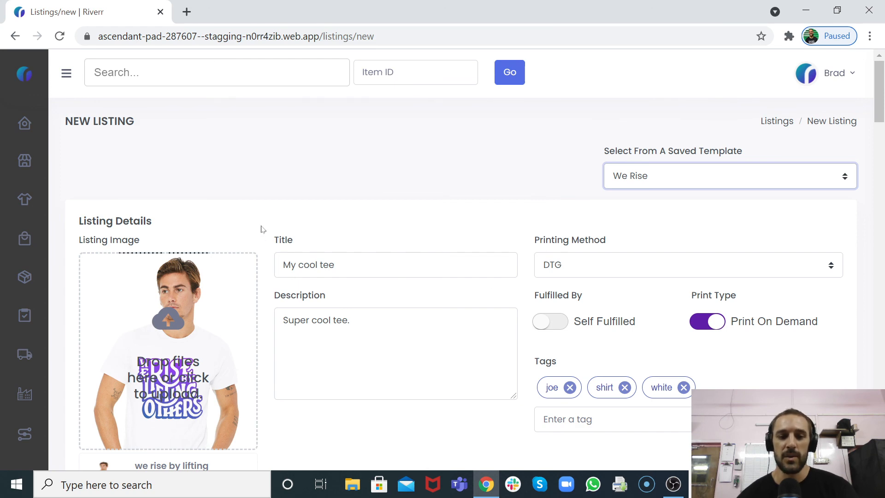
{"action": "scroll", "coordinate": [397, 238], "scroll_direction": "down", "scroll_amount": 1}
{"action": "scroll", "coordinate": [397, 238], "scroll_direction": "down", "scroll_amount": 5}
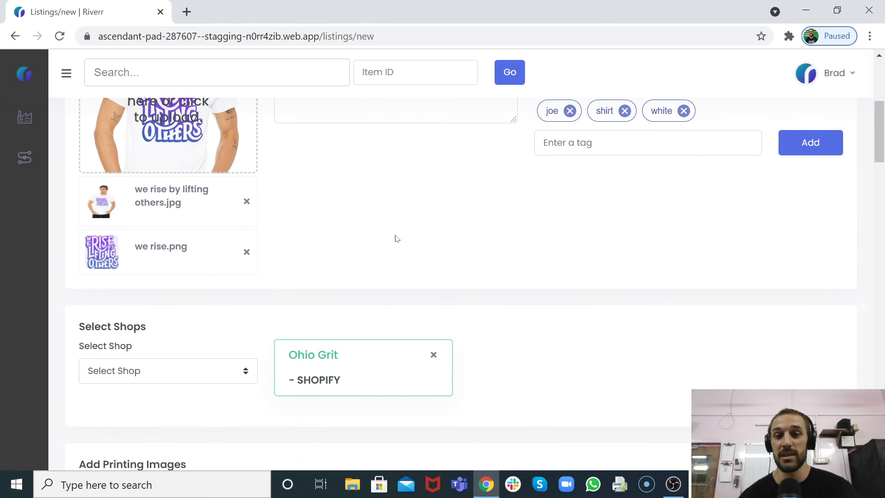
{"action": "scroll", "coordinate": [397, 238], "scroll_direction": "up", "scroll_amount": 6}
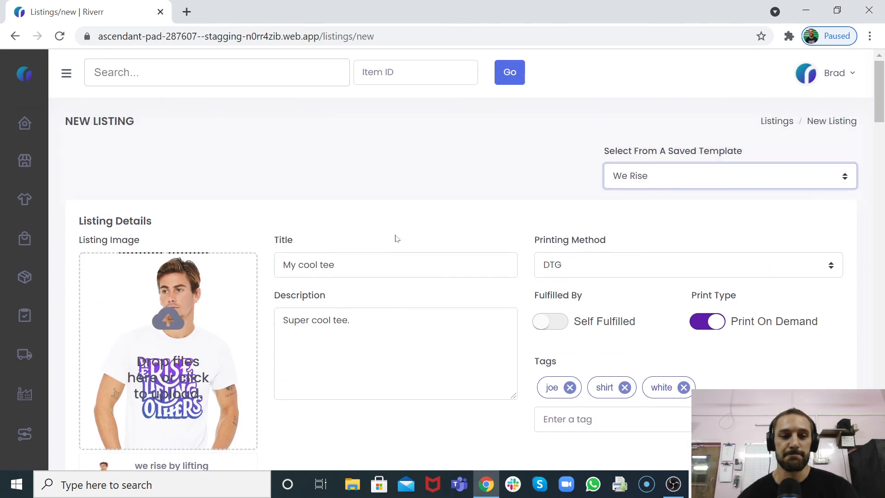